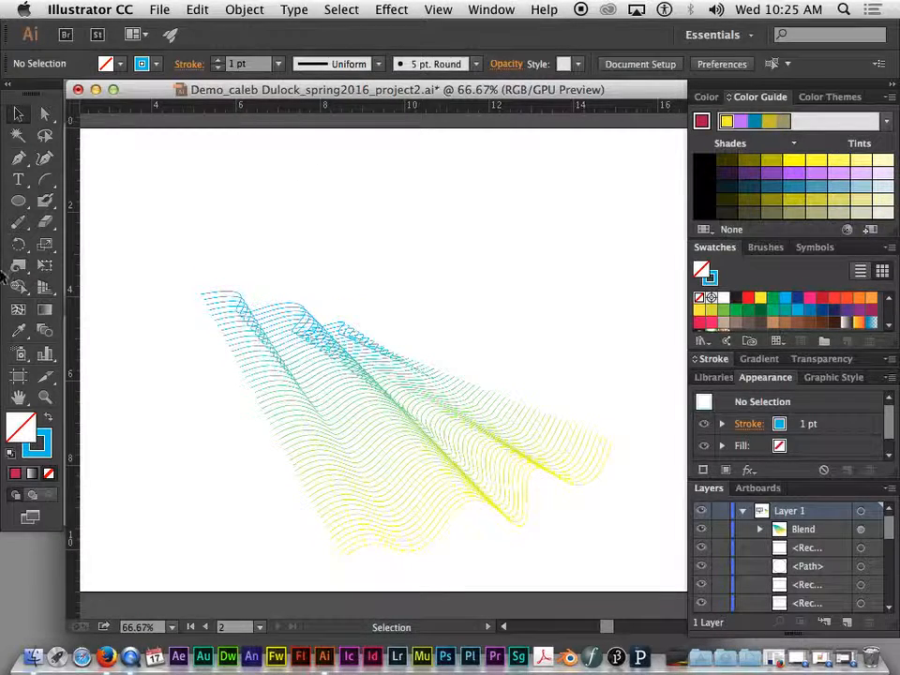
# Step: Delete the wavy blue-to-yellow line blend and pan over to the LANGUAGE poster sketch artboard
pyautogui.click(267, 315)
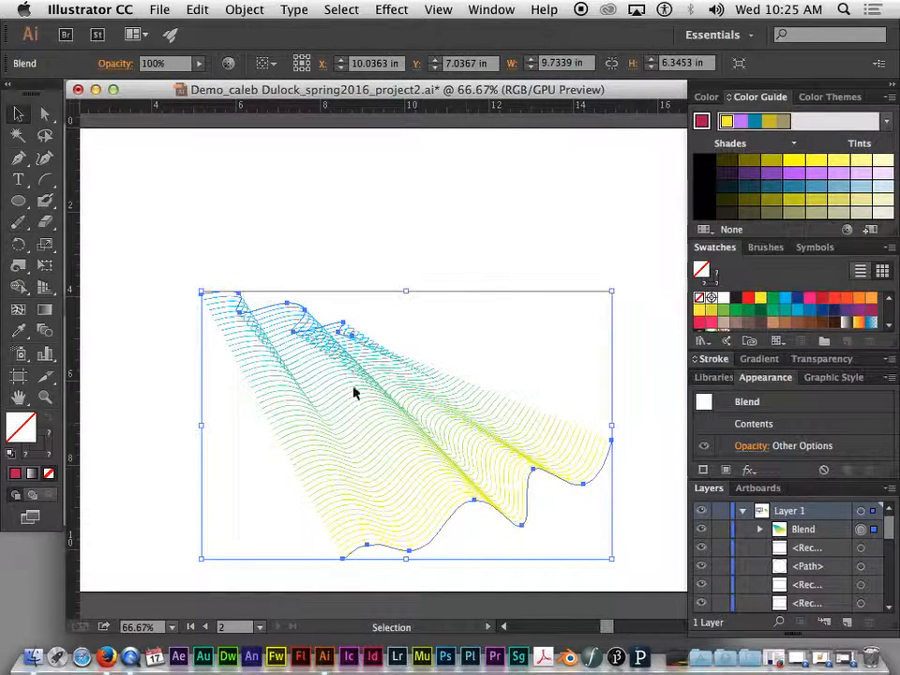
pyautogui.press('Delete')
pyautogui.hotkey('ctrl', '-')
pyautogui.hotkey('ctrl', '-')
pyautogui.press('space')
pyautogui.moveTo(269, 352)
pyautogui.mouseDown()
pyautogui.moveTo(681, 337)
pyautogui.moveTo(659, 334)
pyautogui.mouseUp()
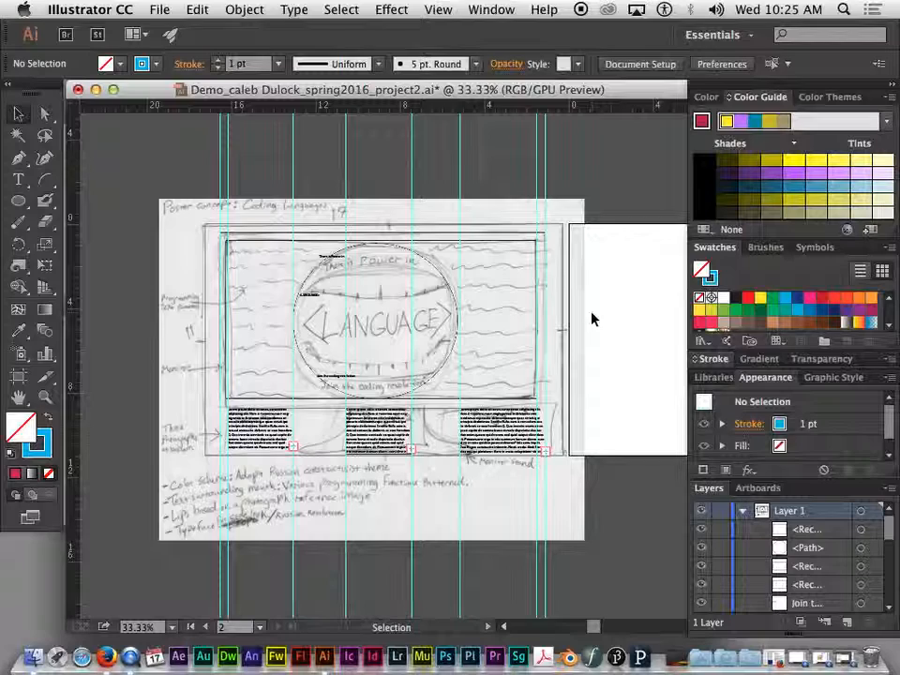
pyautogui.hotkey('ctrl', '+')
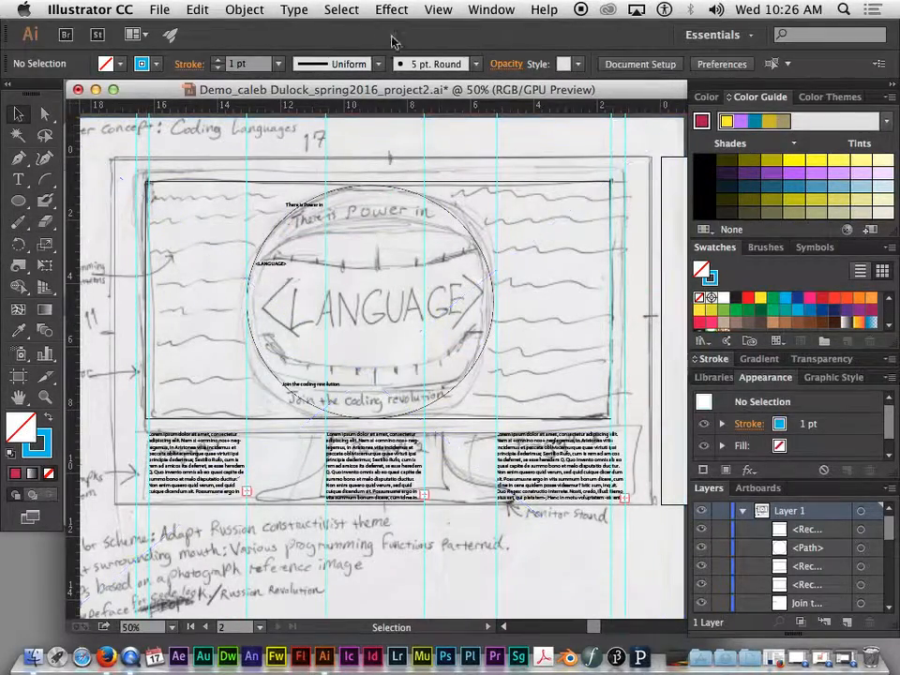
# Step: Place Mouth photo.jpg from the Assets folder as a linked image
pyautogui.click(160, 11)
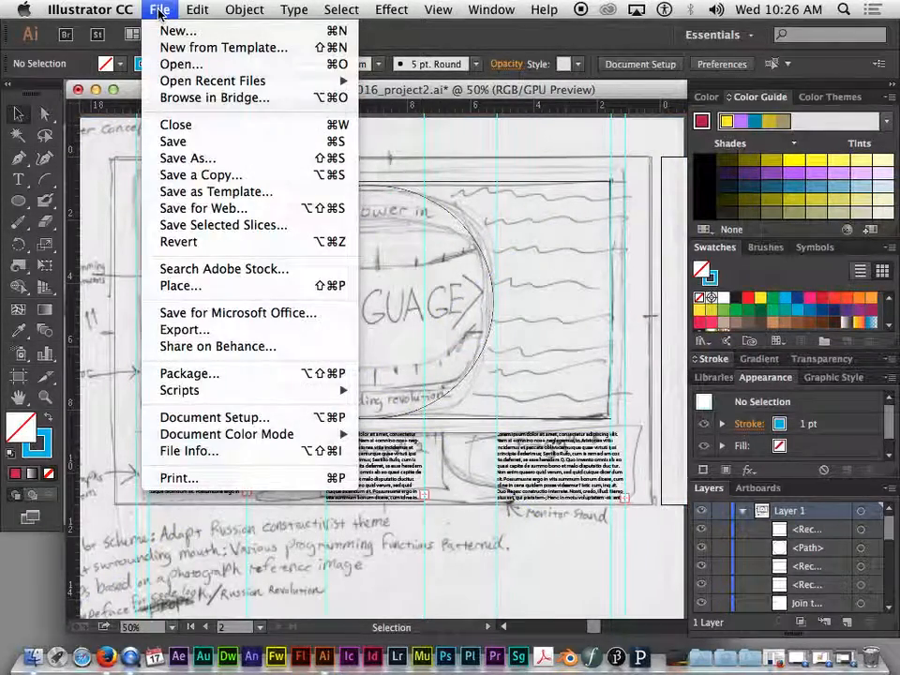
pyautogui.click(183, 286)
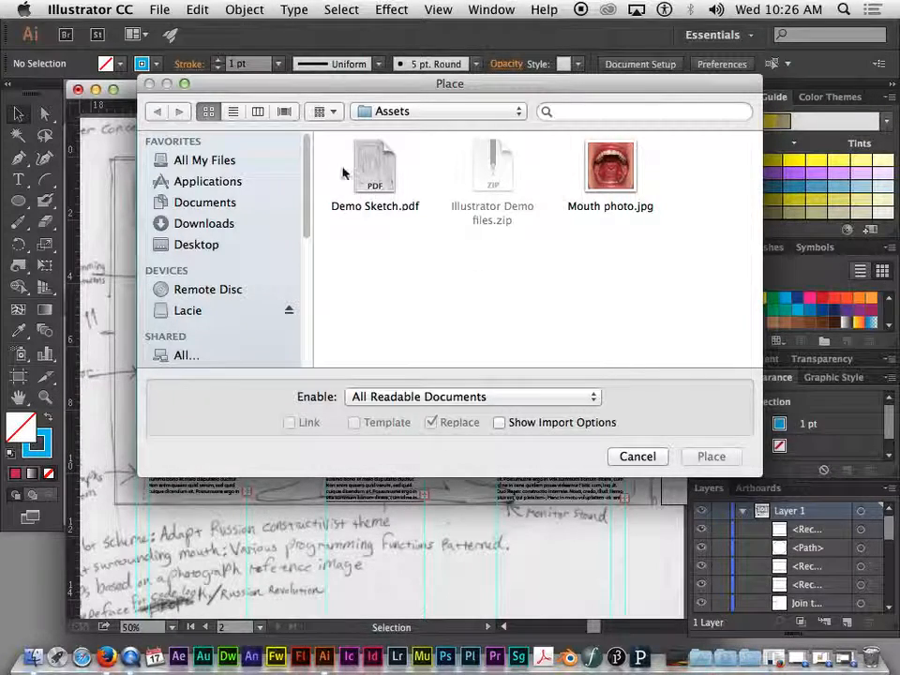
pyautogui.click(618, 184)
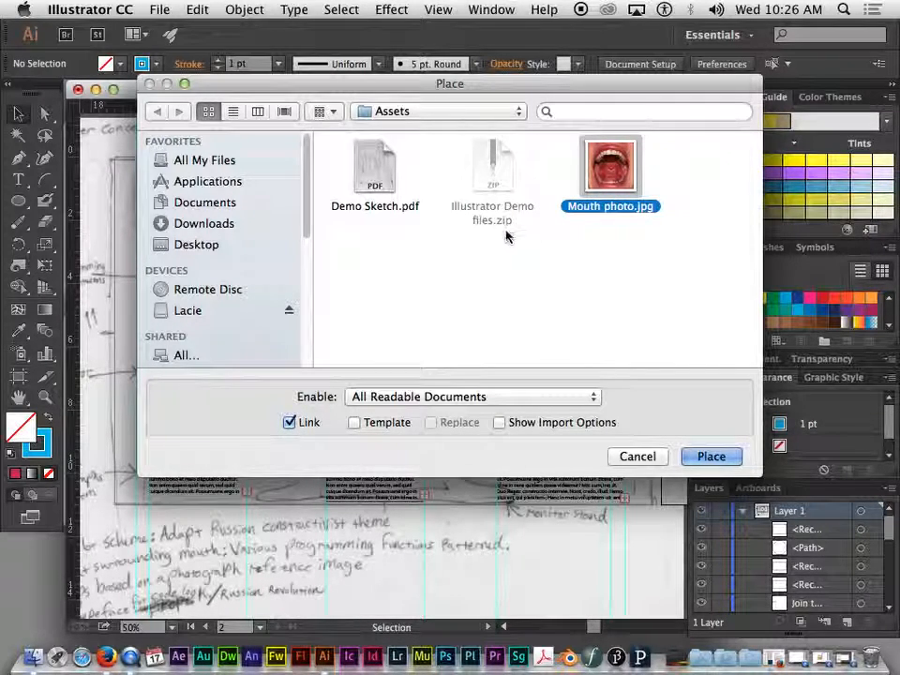
pyautogui.click(711, 456)
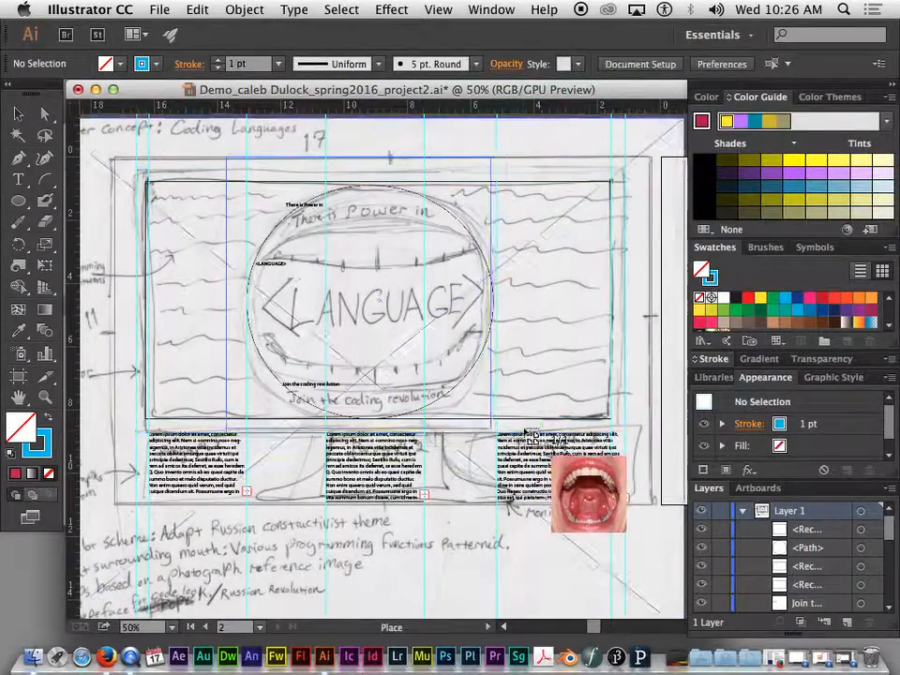
# Step: Drop the mouth photo into the X-marked frame and trim its top and bottom to the monitor screen
pyautogui.click(540, 435)
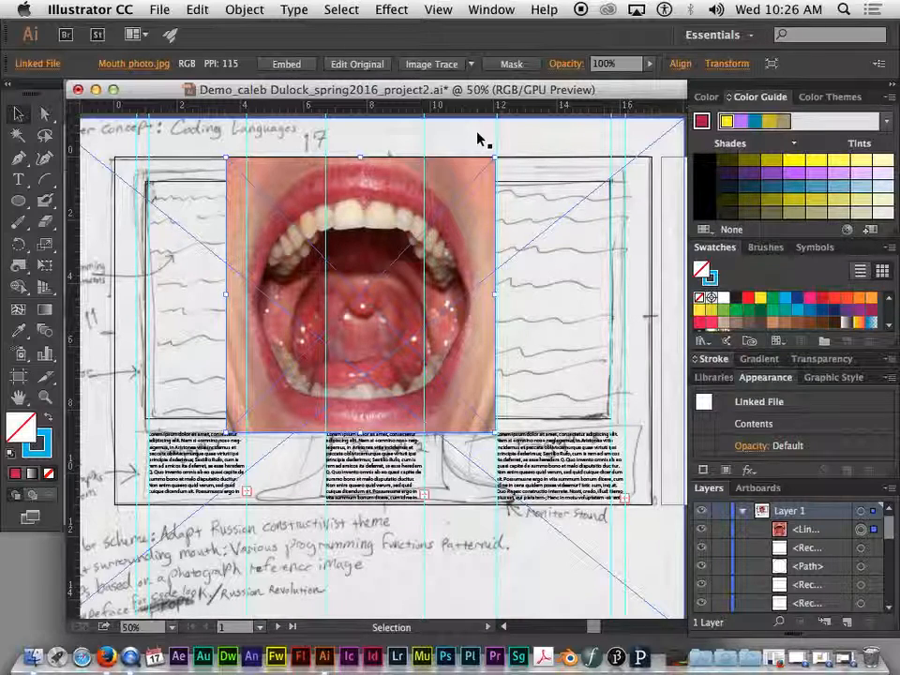
pyautogui.moveTo(439, 178); pyautogui.dragTo(410, 187)
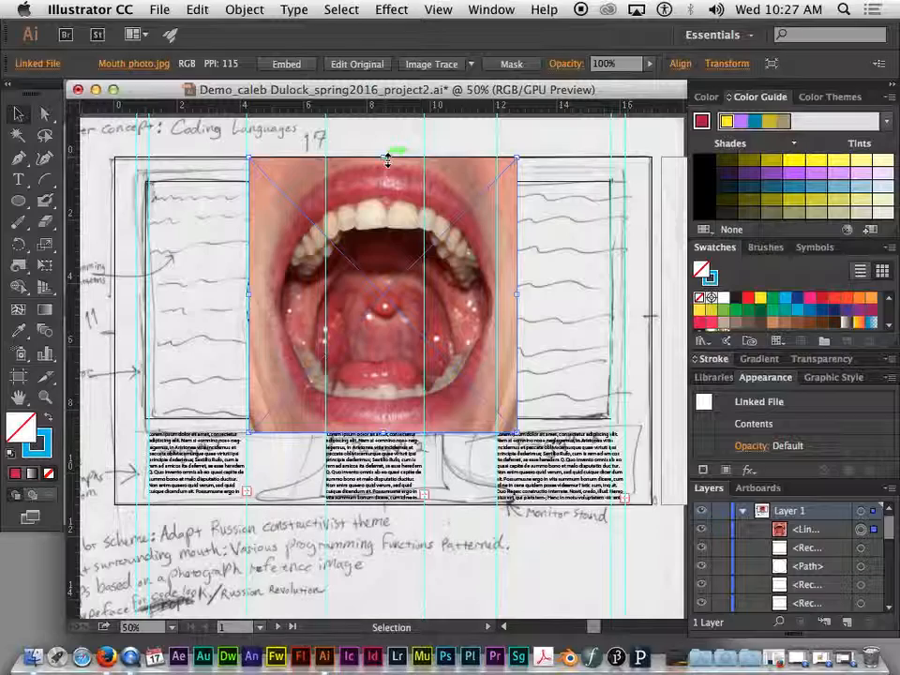
pyautogui.moveTo(384, 432); pyautogui.dragTo(384, 414)
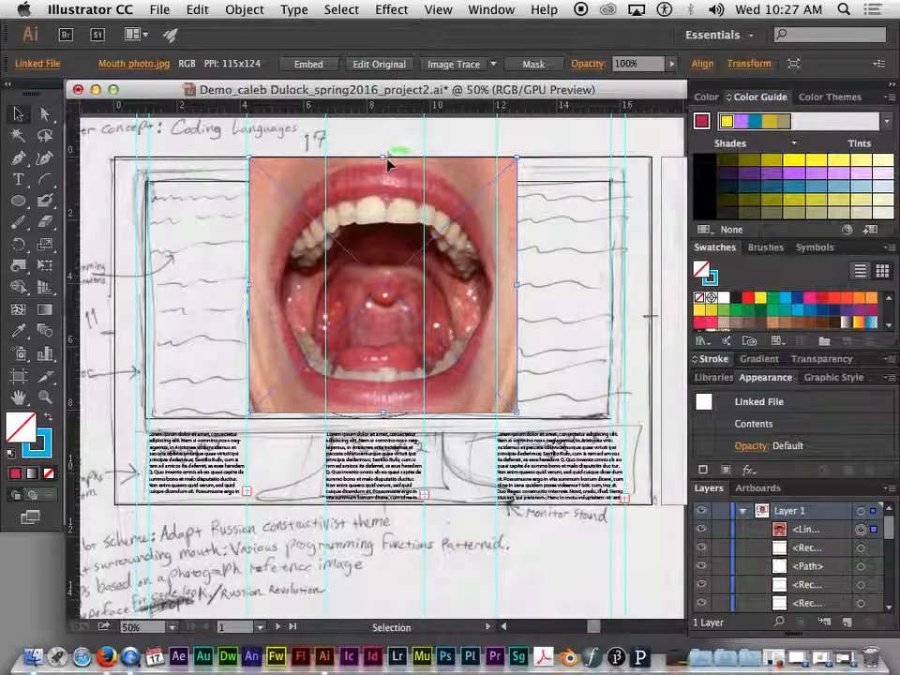
pyautogui.moveTo(390, 157); pyautogui.dragTo(392, 181)
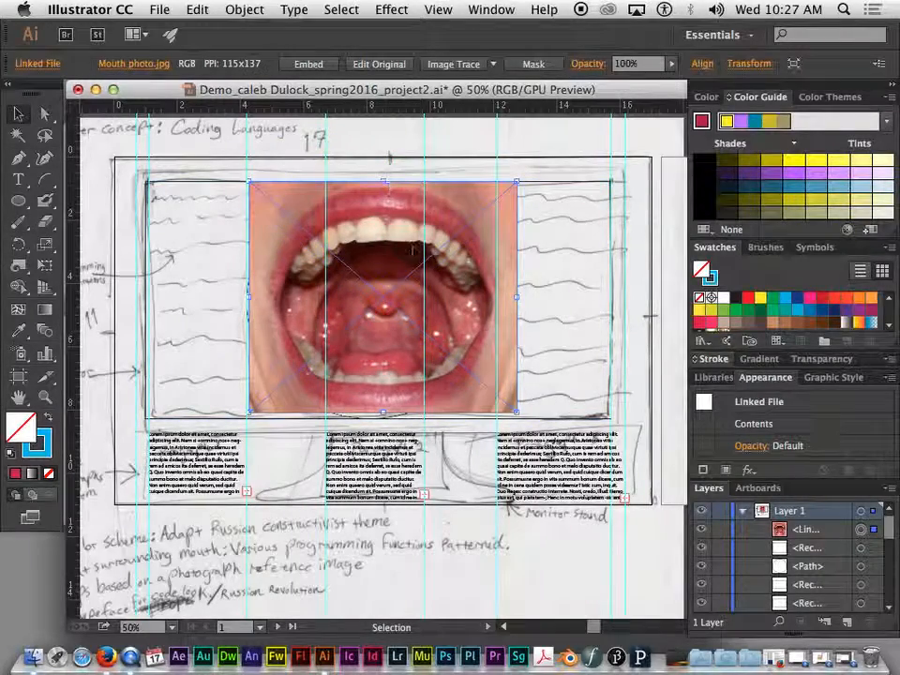
pyautogui.moveTo(396, 227); pyautogui.dragTo(400, 233)
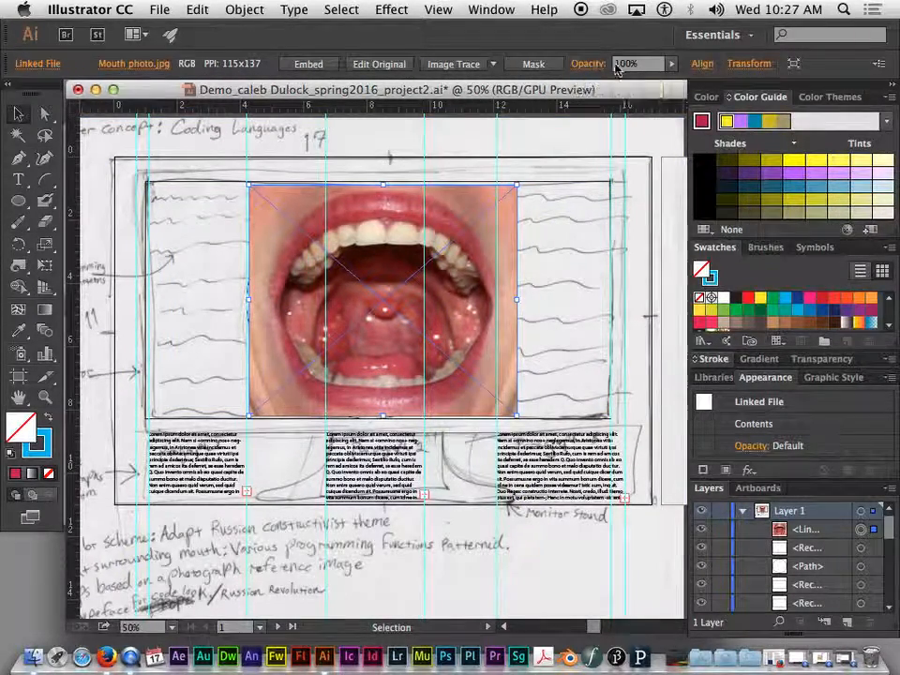
# Step: Lower the mouth photo's opacity to about 63% with the Control bar slider
pyautogui.click(664, 92)
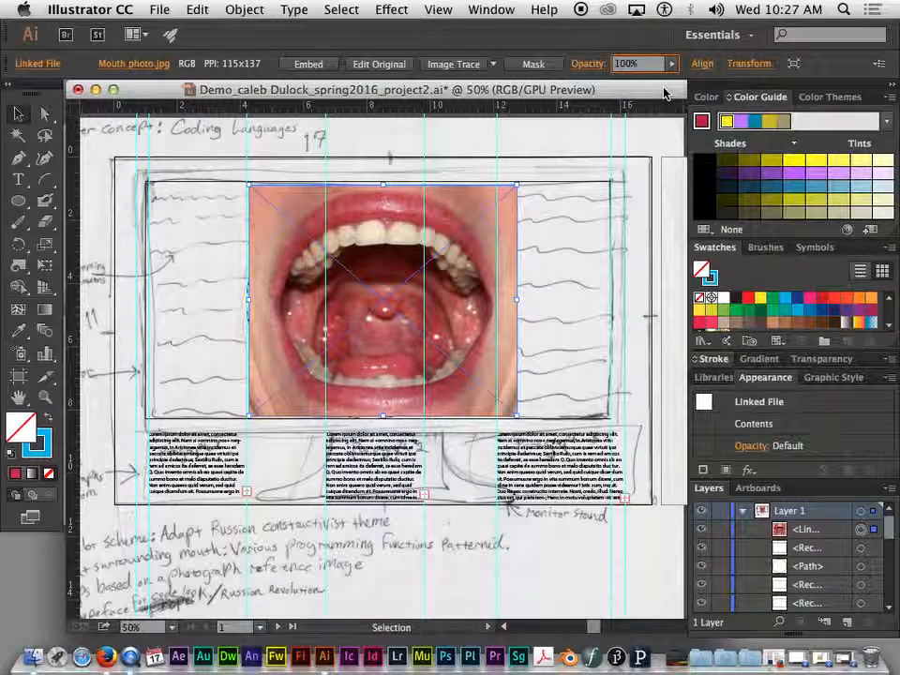
pyautogui.moveTo(645, 81); pyautogui.dragTo(644, 81)
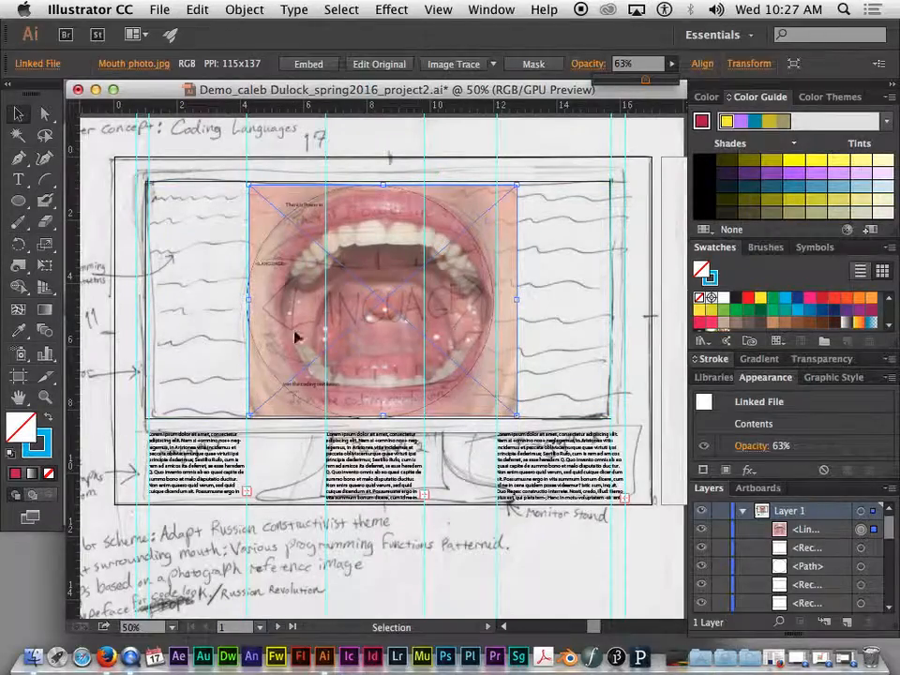
pyautogui.moveTo(626, 83)
pyautogui.mouseDown()
pyautogui.moveTo(611, 82)
pyautogui.moveTo(634, 85)
pyautogui.mouseUp()
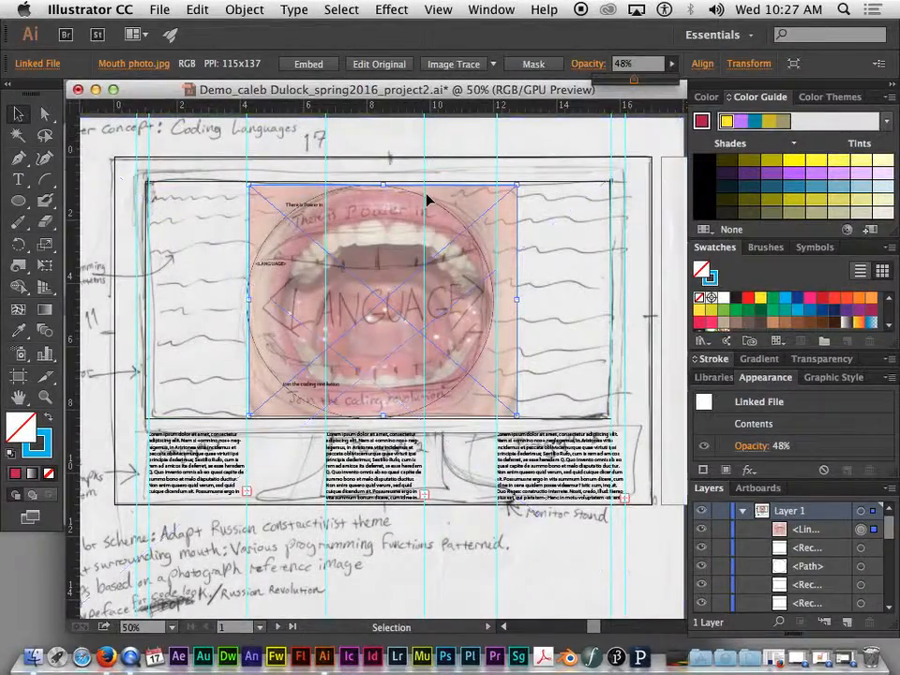
# Step: Reposition the photo and widen its left and right sides over the drawn circle
pyautogui.moveTo(454, 199)
pyautogui.mouseDown()
pyautogui.moveTo(438, 199)
pyautogui.moveTo(452, 200)
pyautogui.mouseUp()
pyautogui.moveTo(376, 185); pyautogui.dragTo(376, 185)
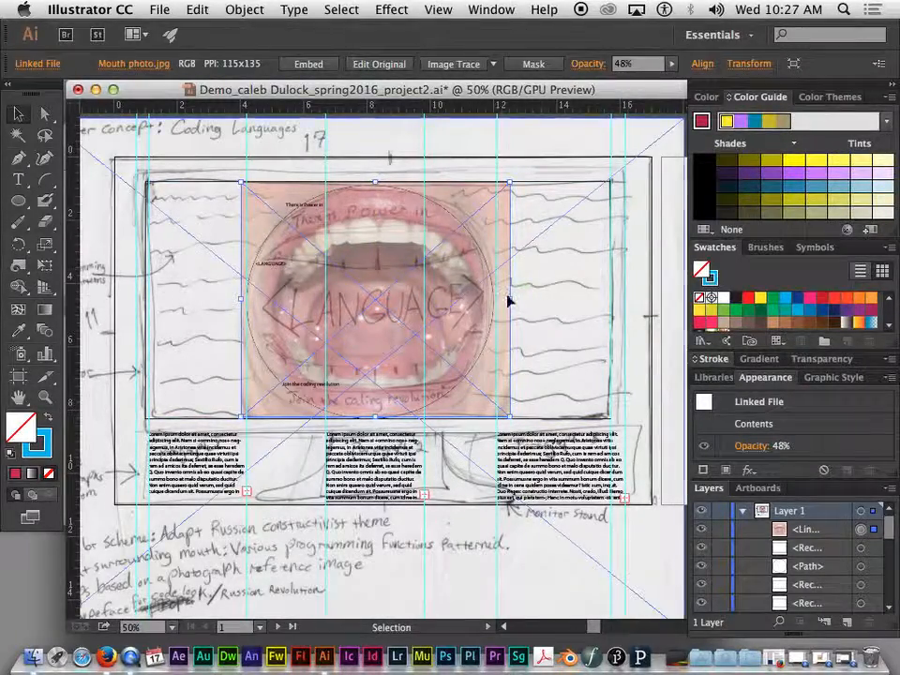
pyautogui.moveTo(508, 298); pyautogui.dragTo(515, 301)
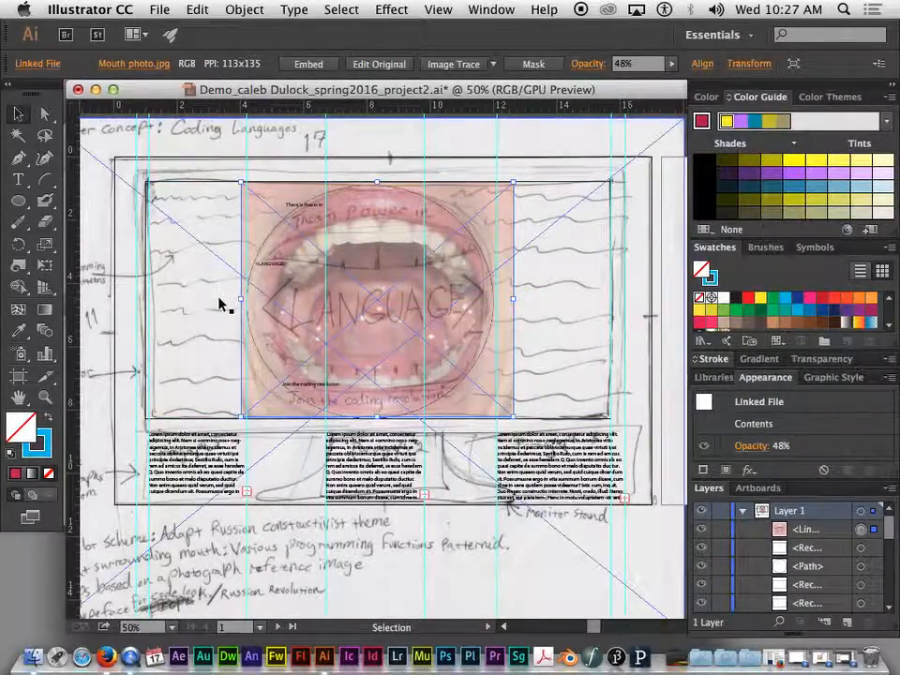
pyautogui.moveTo(240, 301); pyautogui.dragTo(235, 301)
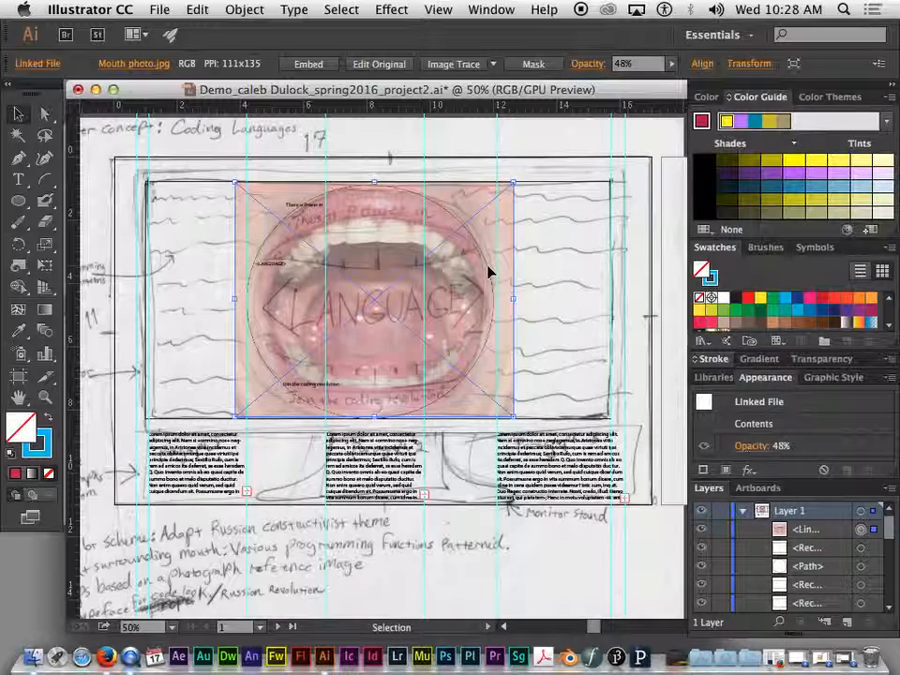
# Step: Raise the photo's opacity to 72% and enlarge the Layers panel
pyautogui.click(672, 65)
pyautogui.moveTo(636, 82); pyautogui.dragTo(654, 81)
pyautogui.press('space')
pyautogui.moveTo(512, 228)
pyautogui.mouseDown()
pyautogui.moveTo(444, 231)
pyautogui.moveTo(519, 219)
pyautogui.mouseUp()
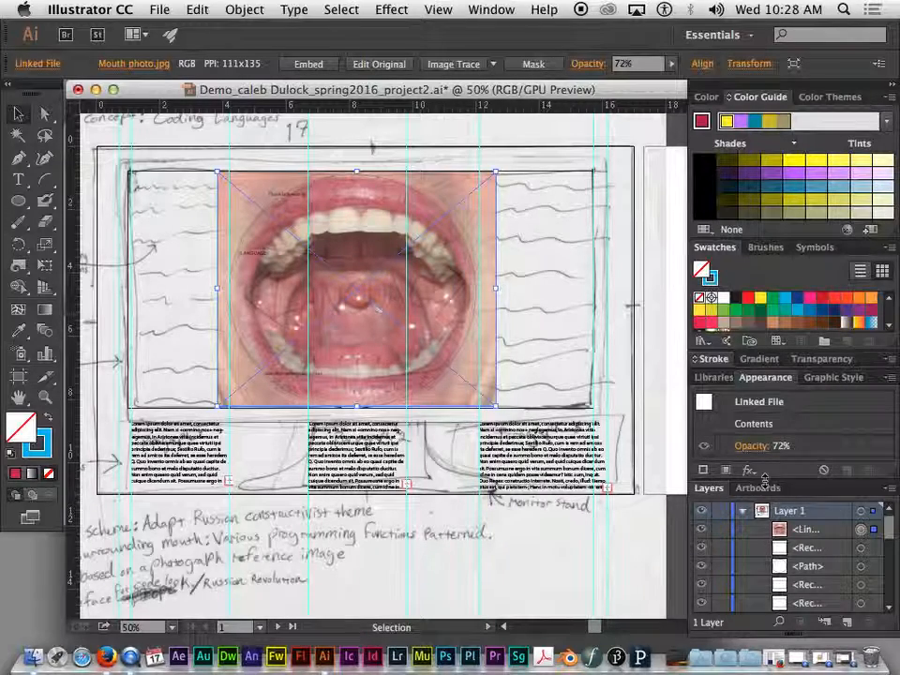
pyautogui.moveTo(764, 479); pyautogui.dragTo(741, 469)
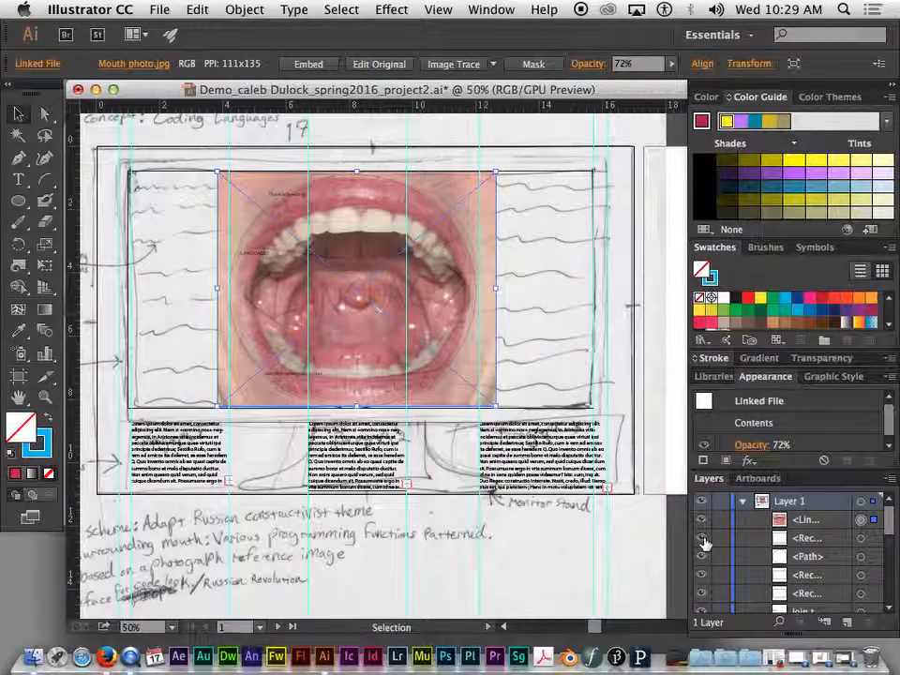
pyautogui.click(701, 502)
pyautogui.click(701, 501)
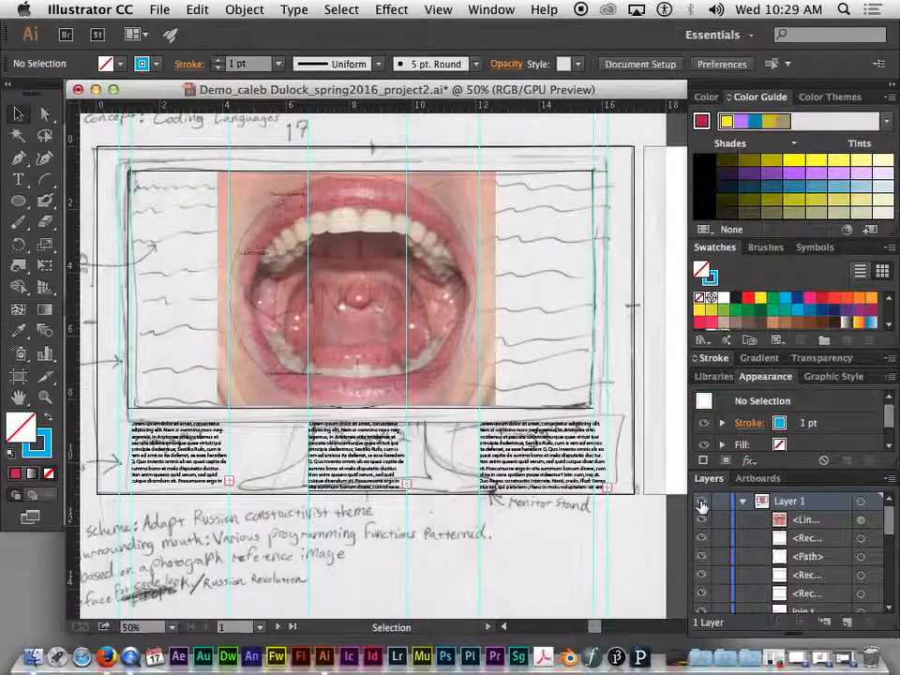
pyautogui.click(702, 520)
pyautogui.click(702, 520)
pyautogui.click(701, 520)
pyautogui.click(704, 502)
pyautogui.click(704, 503)
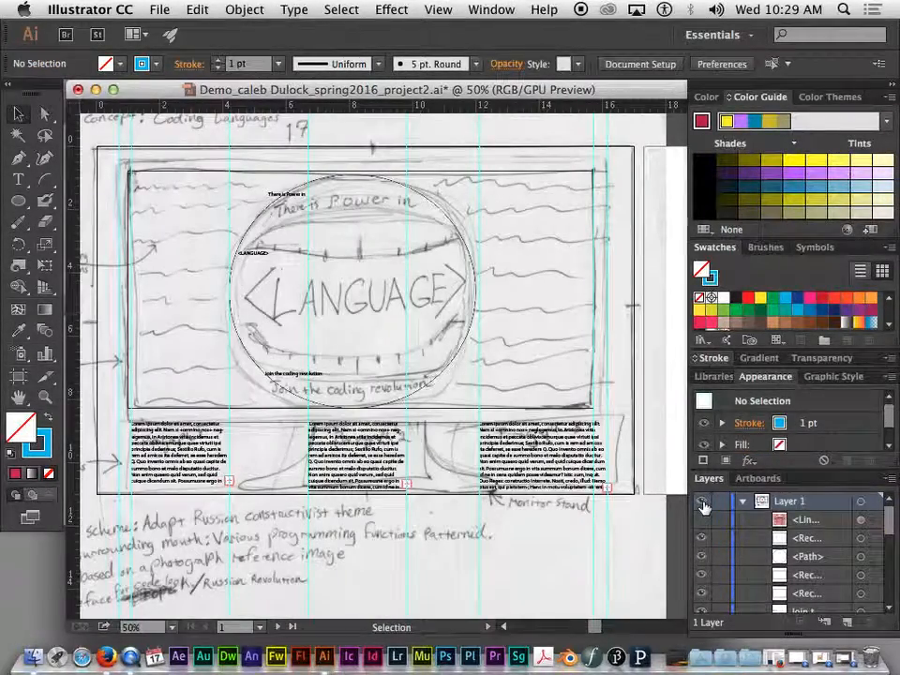
pyautogui.click(703, 504)
pyautogui.click(704, 504)
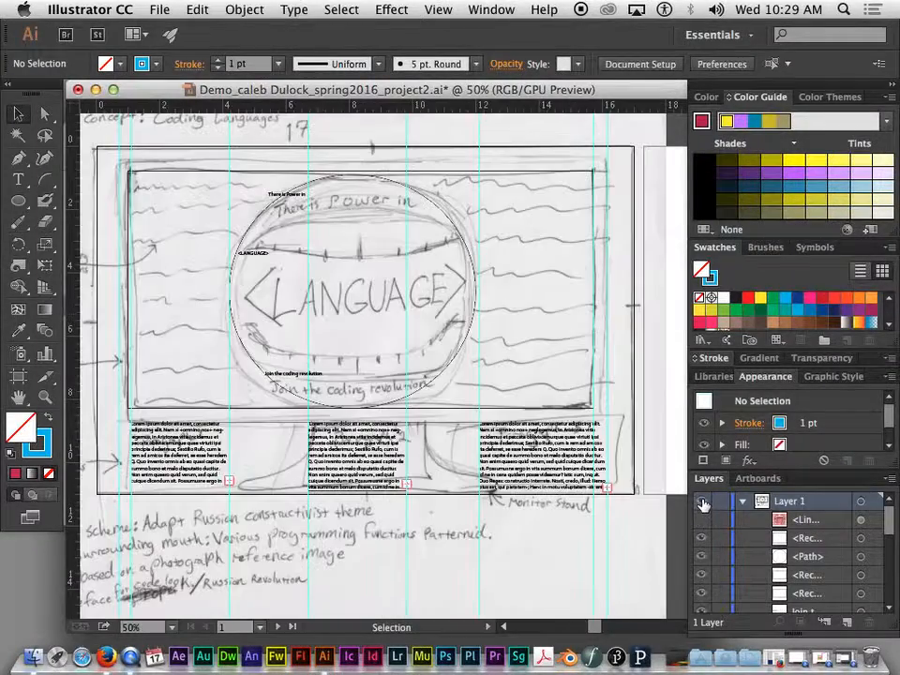
pyautogui.click(702, 519)
pyautogui.scroll(-5, 710, 595)
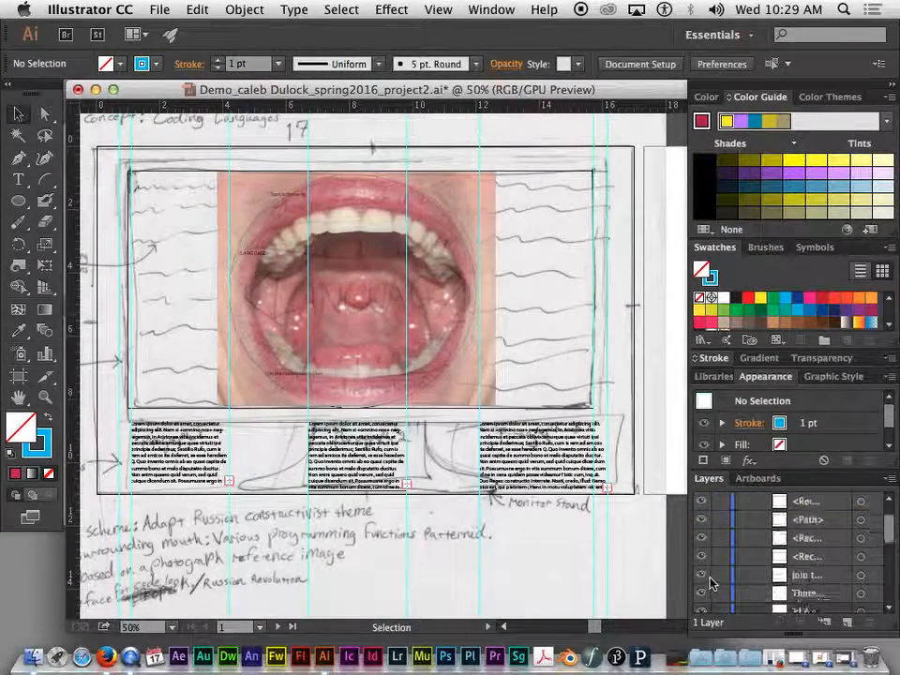
pyautogui.scroll(5, 710, 582)
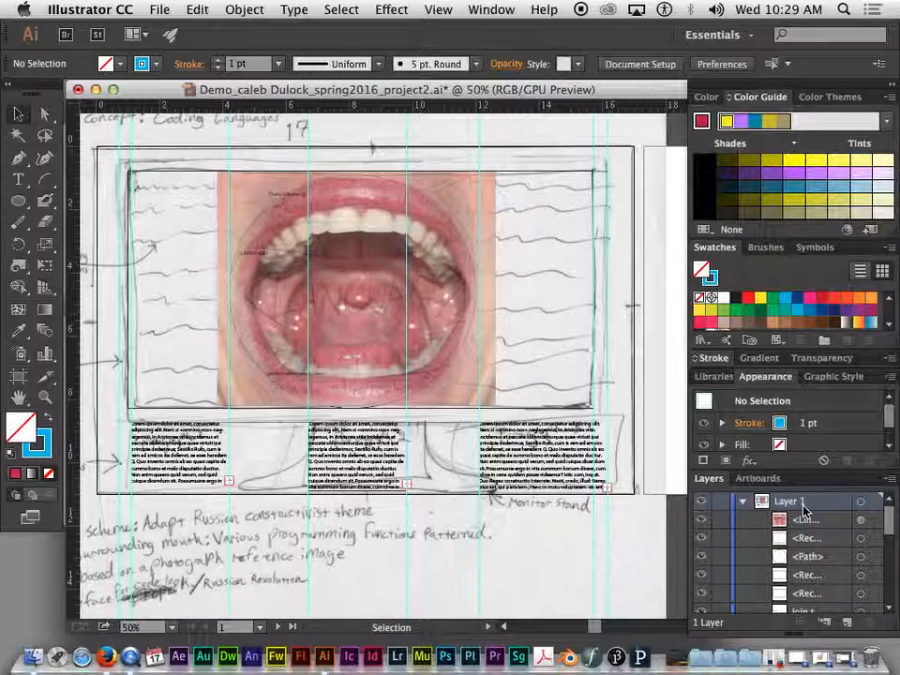
# Step: Target Layer 1's objects to identify the rectangles and the circle path around the mouth
pyautogui.click(824, 544)
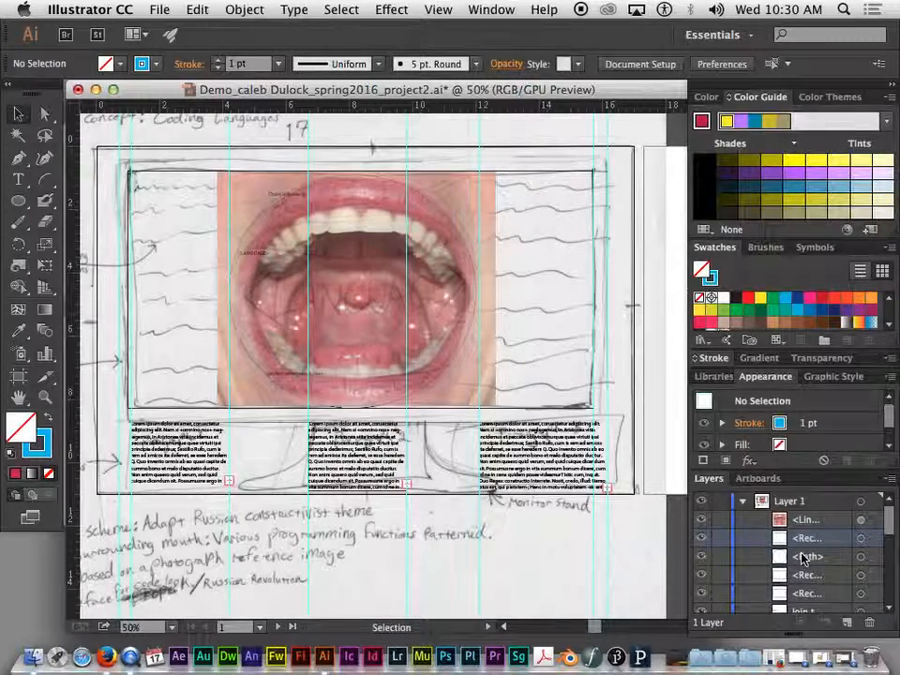
pyautogui.scroll(-3, 812, 577)
pyautogui.scroll(3, 812, 576)
pyautogui.scroll(-3, 808, 572)
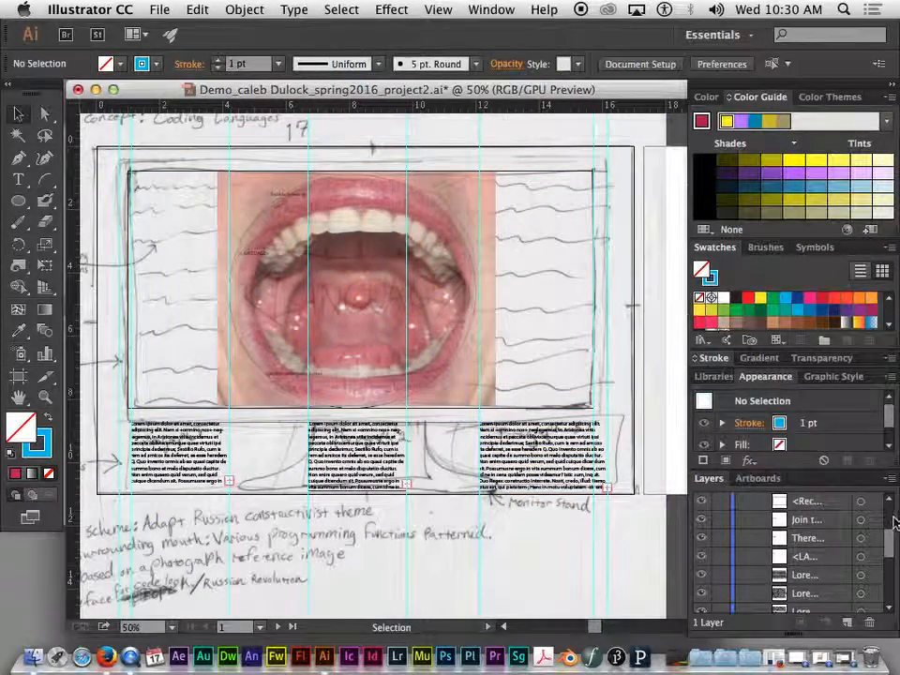
pyautogui.scroll(3, 812, 552)
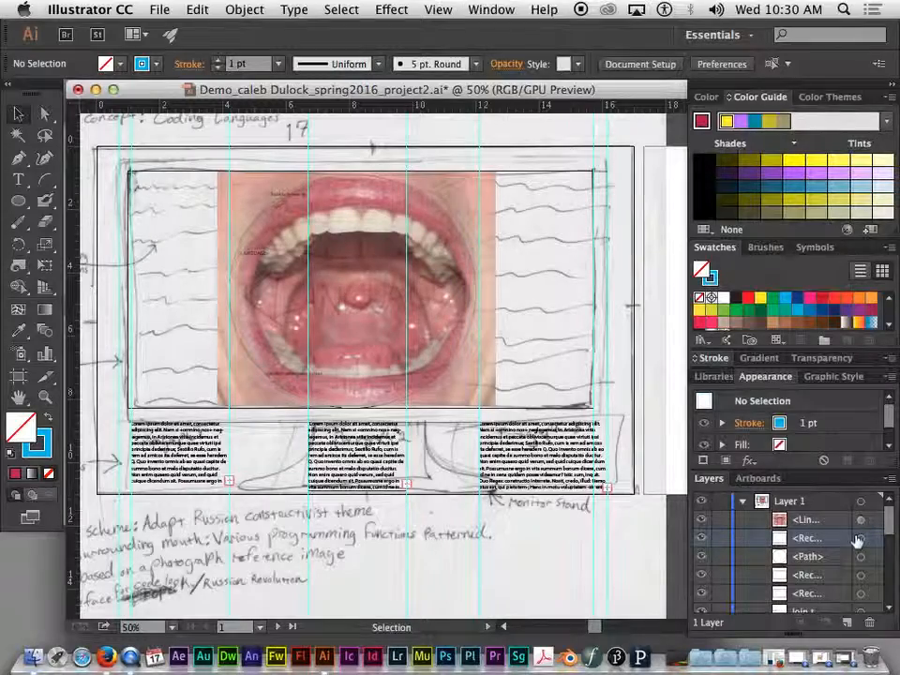
pyautogui.click(859, 538)
pyautogui.click(862, 558)
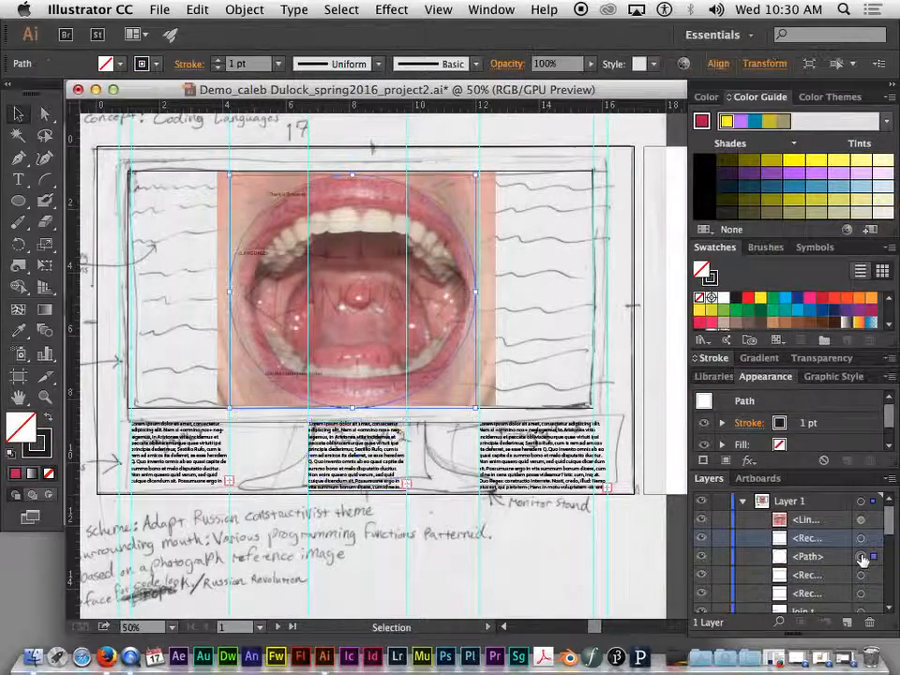
pyautogui.click(862, 576)
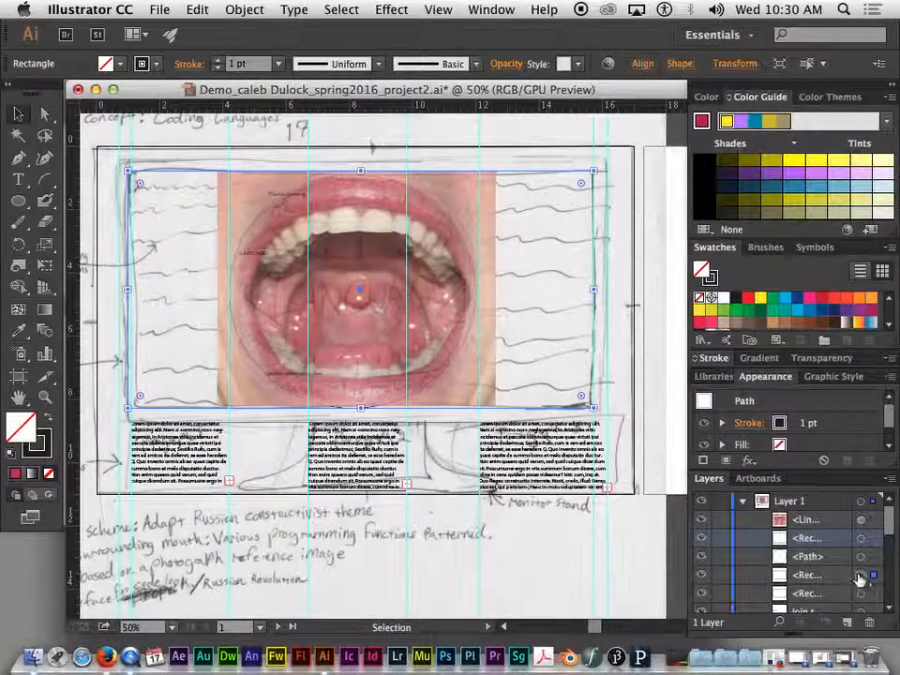
# Step: Continue identifying the text block, circle path and large image-frame rectangle in the Layers list
pyautogui.click(860, 540)
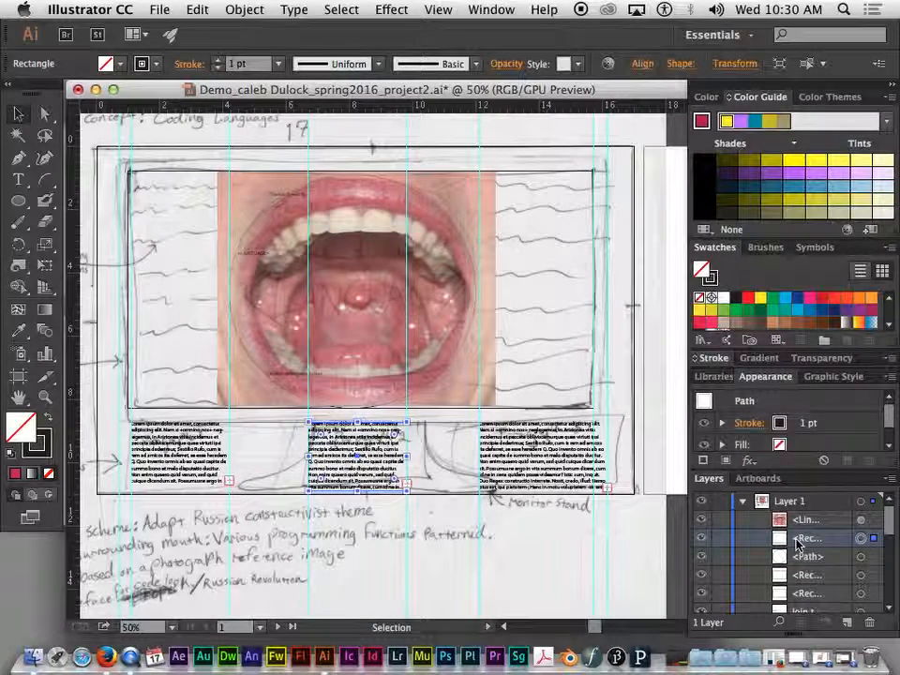
pyautogui.click(861, 558)
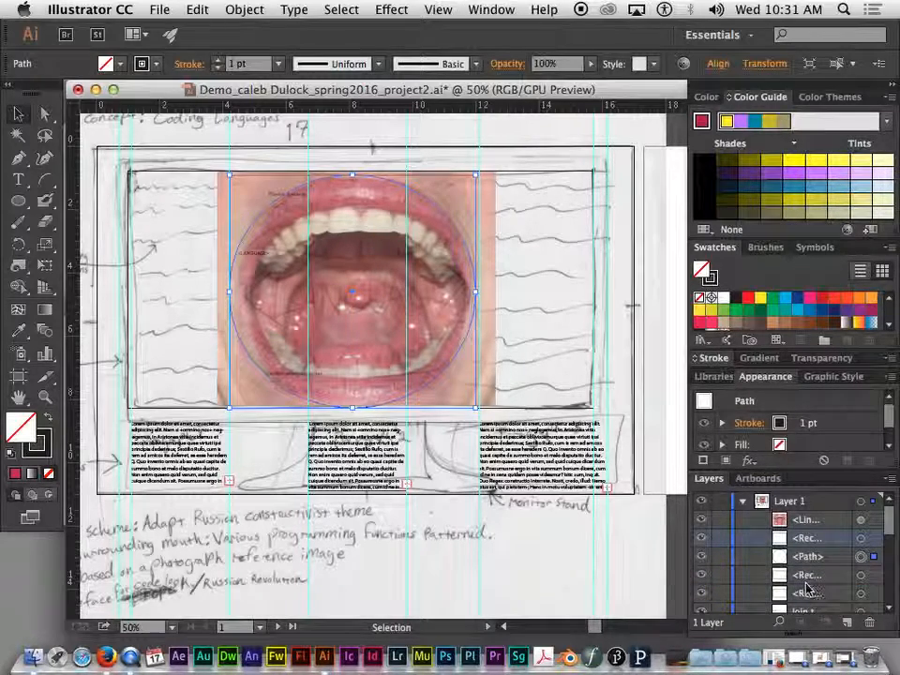
pyautogui.click(861, 540)
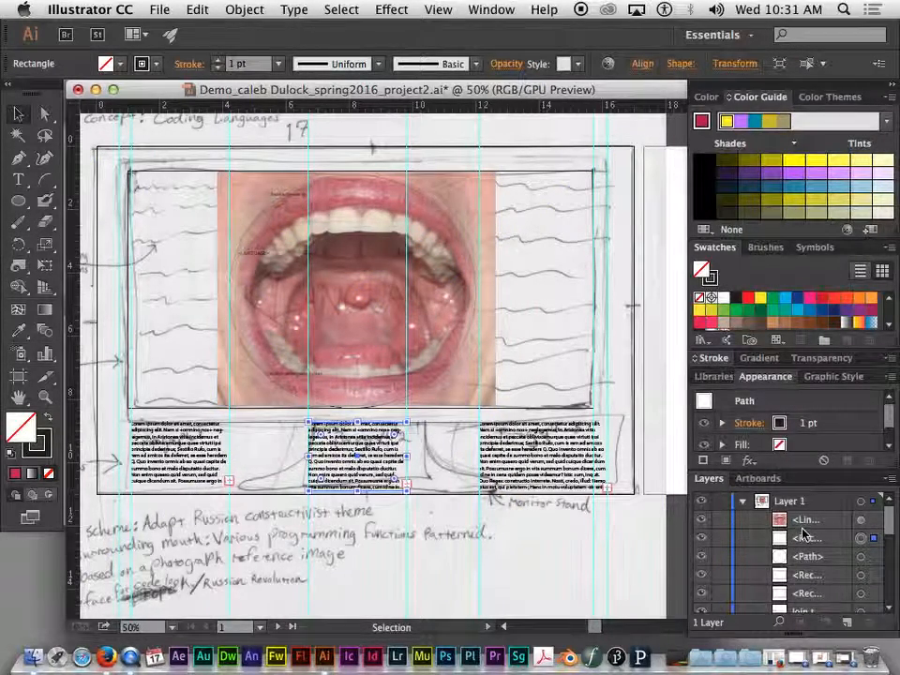
pyautogui.click(807, 563)
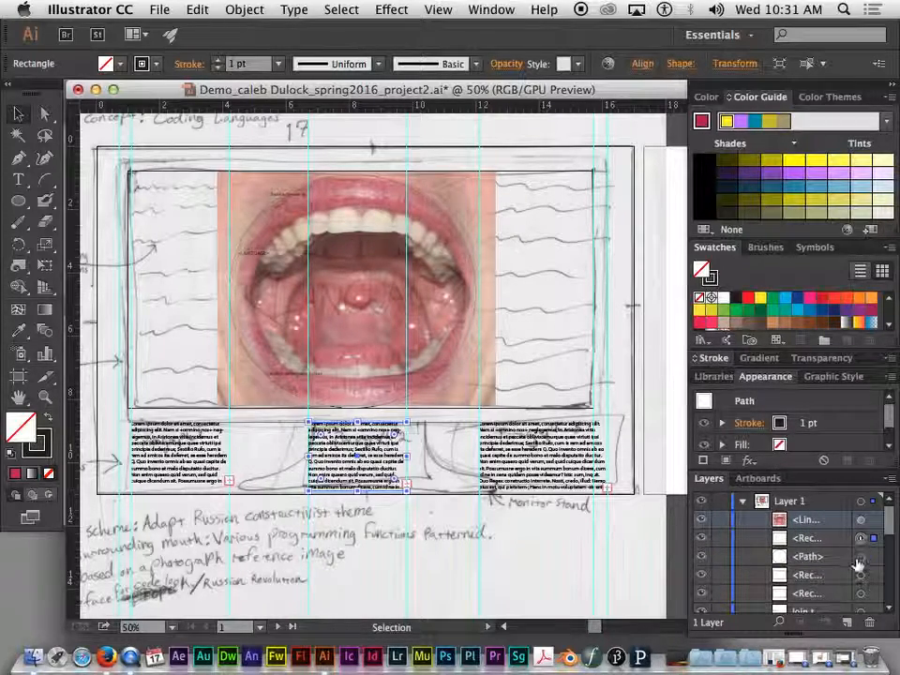
pyautogui.click(861, 556)
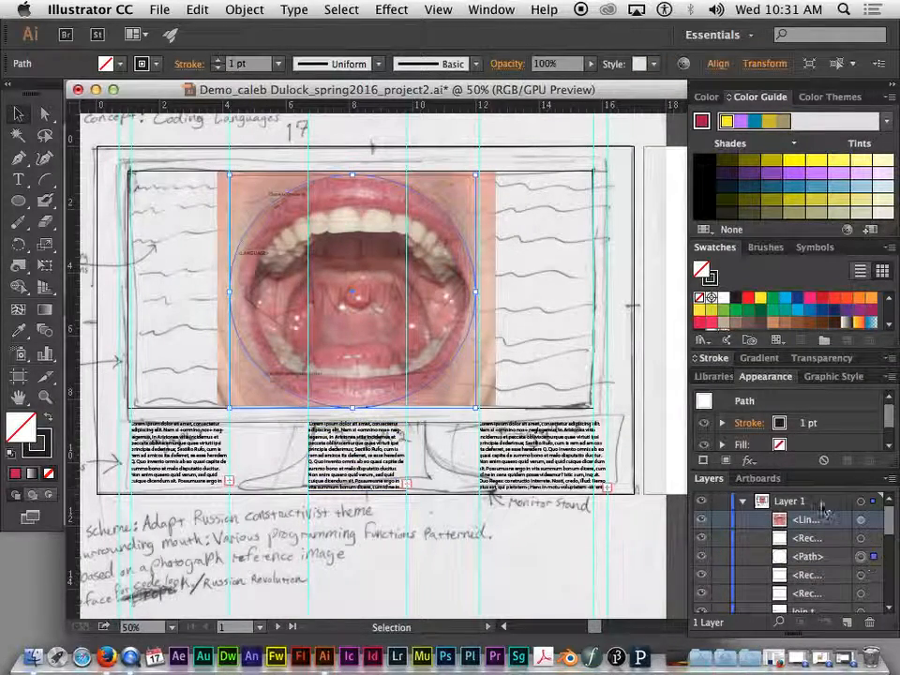
pyautogui.click(861, 595)
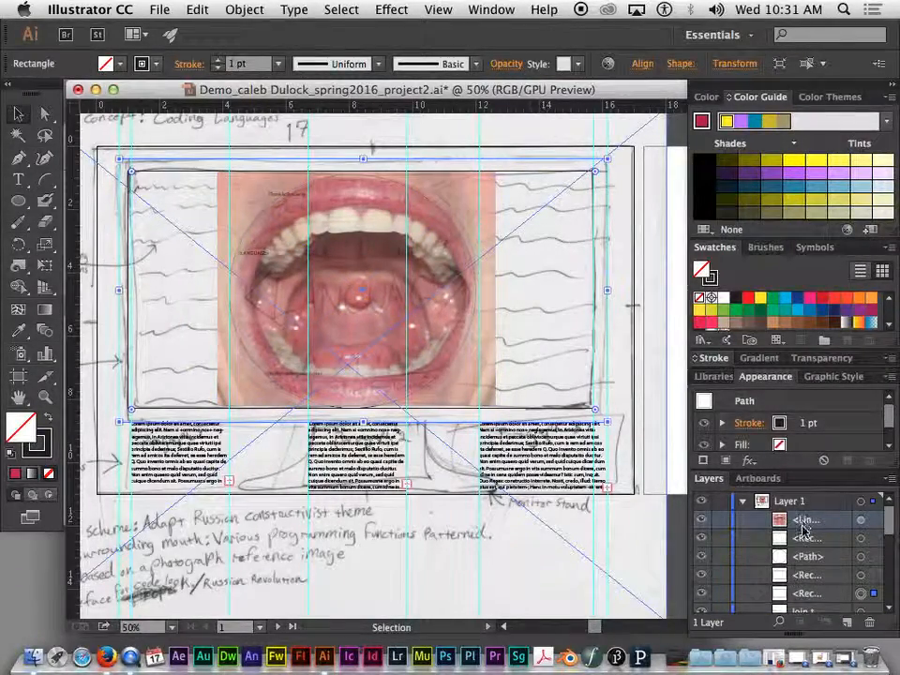
pyautogui.click(803, 594)
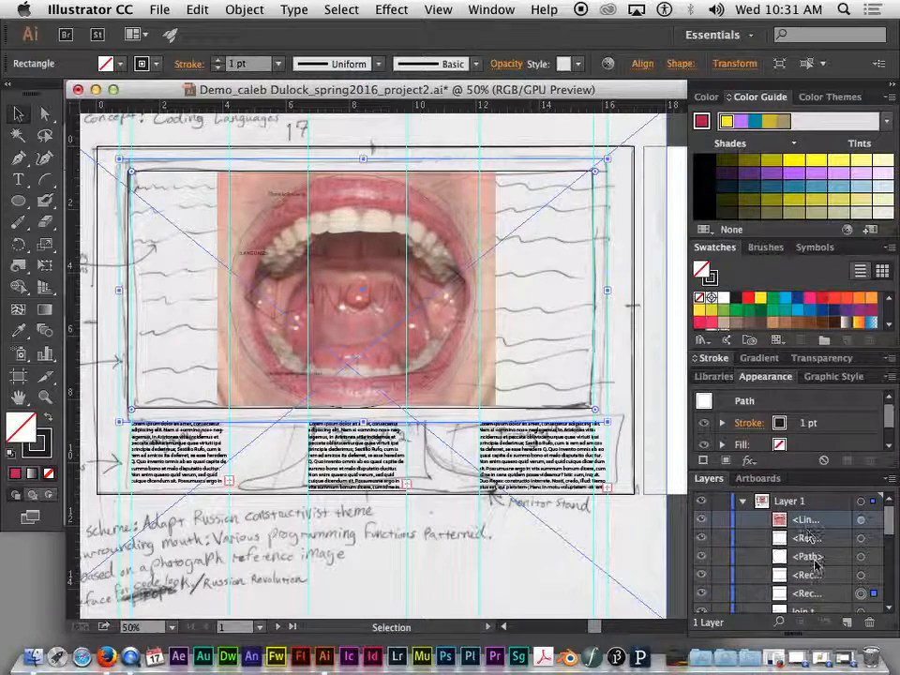
# Step: Add Layer 2 above Layer 1 and target it for tracing
pyautogui.click(812, 522)
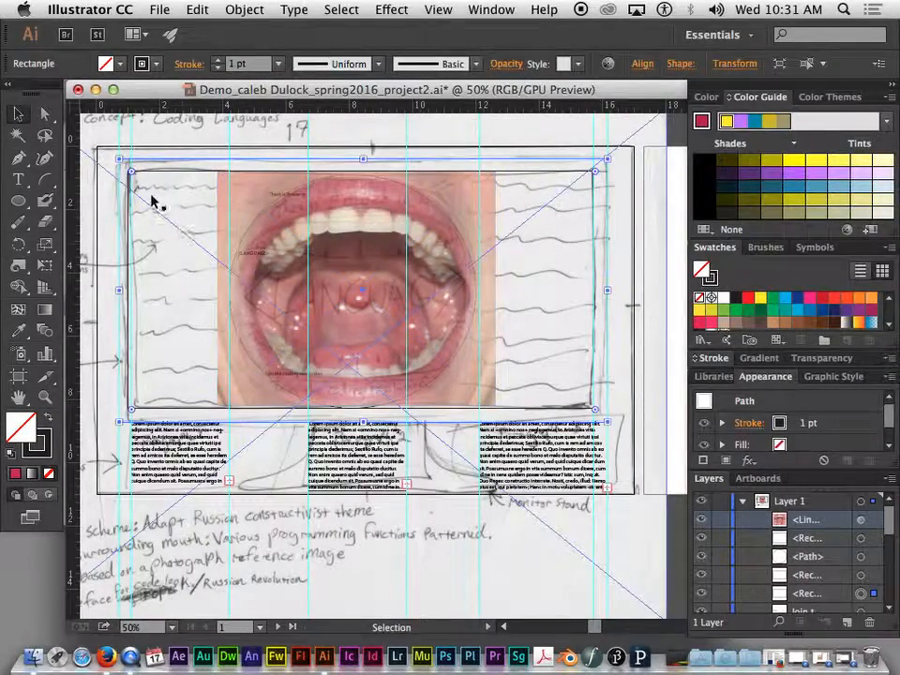
pyautogui.click(785, 504)
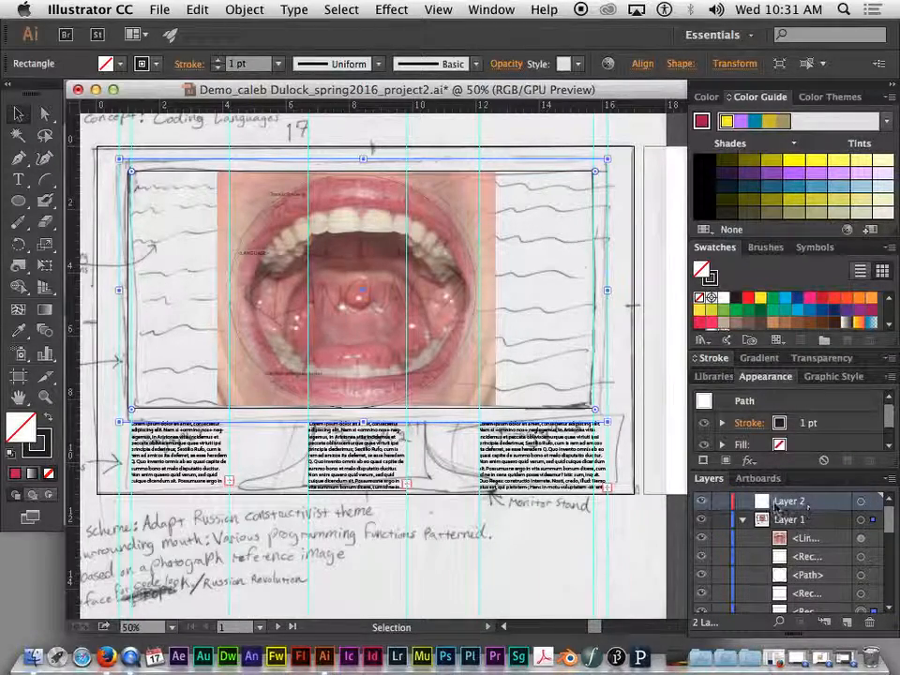
pyautogui.click(862, 503)
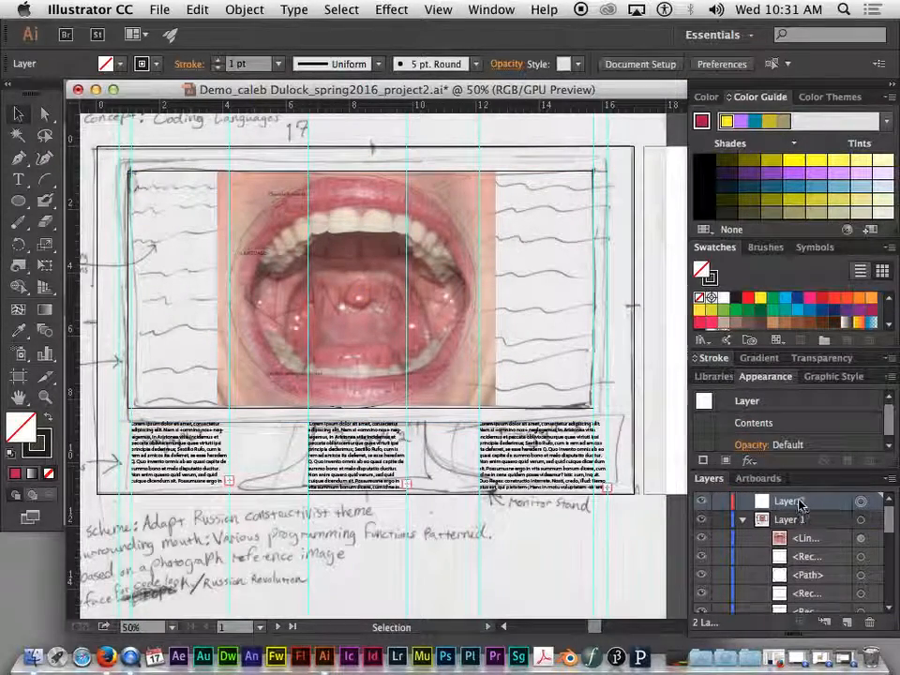
# Step: Switch to the Pencil Tool and draw test strokes right of the mouth on Layer 2
pyautogui.click(17, 225)
pyautogui.moveTo(18, 225); pyautogui.dragTo(83, 228)
pyautogui.moveTo(563, 242)
pyautogui.mouseDown()
pyautogui.moveTo(531, 279)
pyautogui.moveTo(544, 344)
pyautogui.mouseUp()
pyautogui.moveTo(559, 351); pyautogui.dragTo(587, 300)
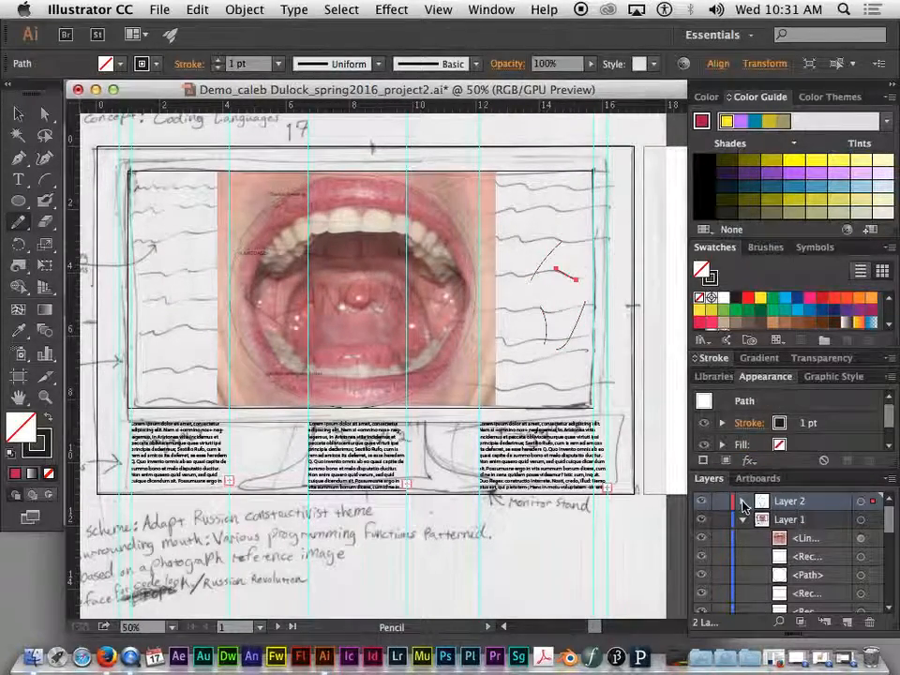
pyautogui.click(743, 501)
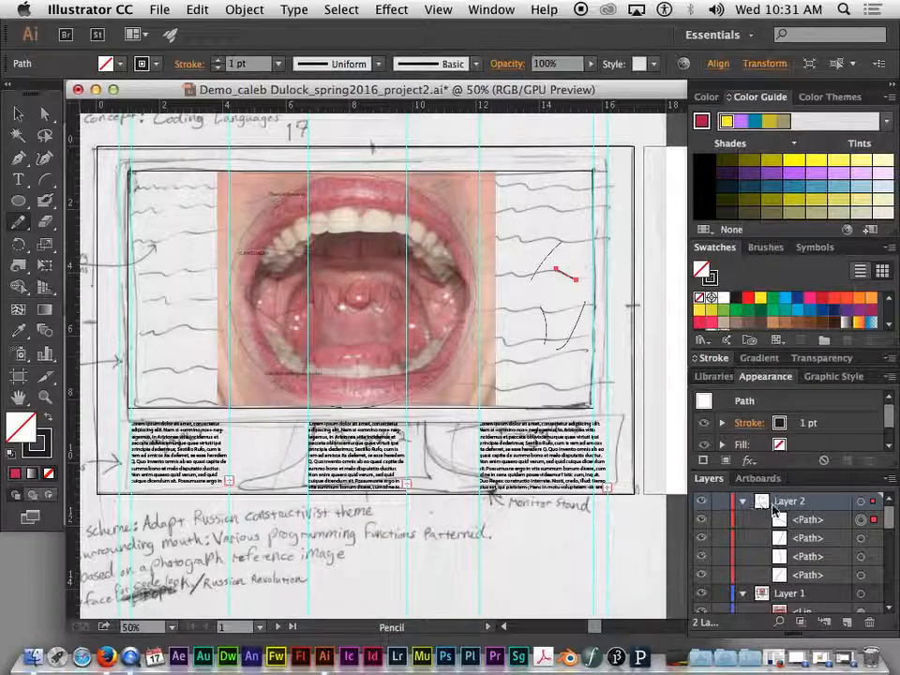
pyautogui.click(744, 503)
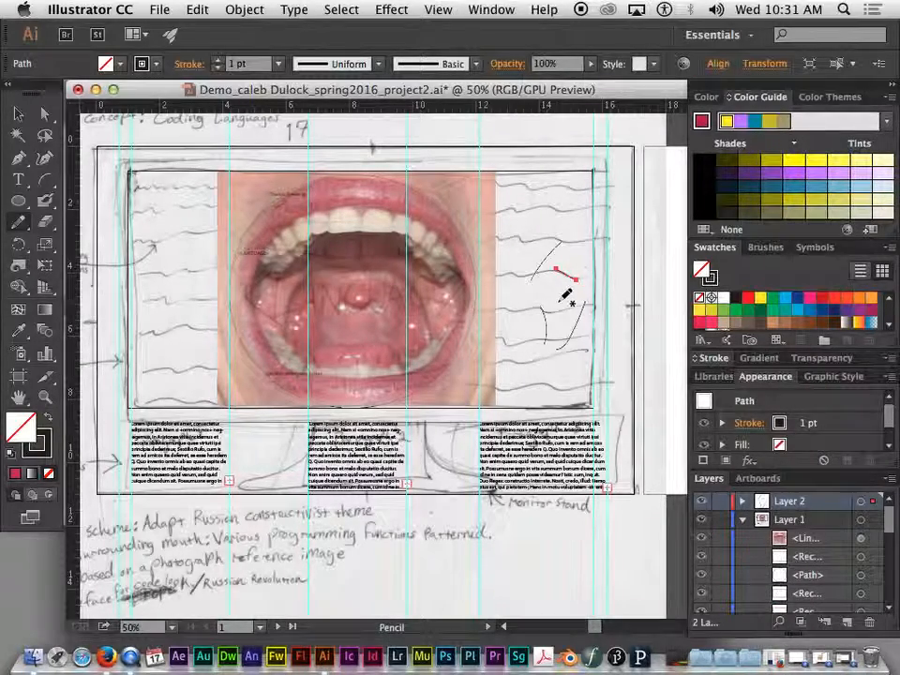
# Step: Undo the test strokes and zoom in on the mouth photo
pyautogui.press('super+z')
pyautogui.press('super+z')
pyautogui.press('super+z')
pyautogui.press('super+z')
pyautogui.press('super+z')
pyautogui.press('super+z')
pyautogui.press('super+z')
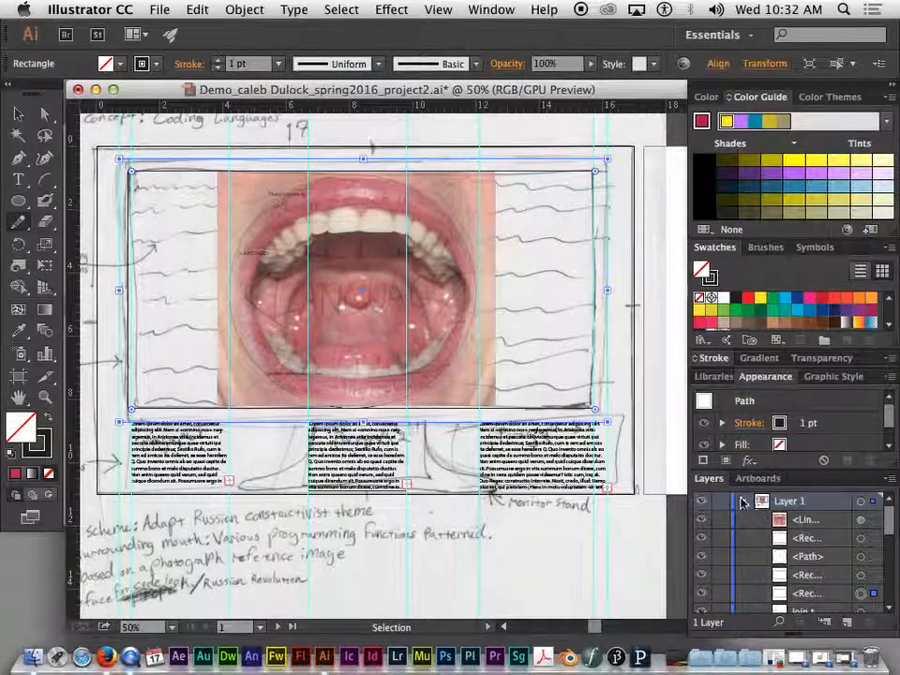
pyautogui.click(744, 503)
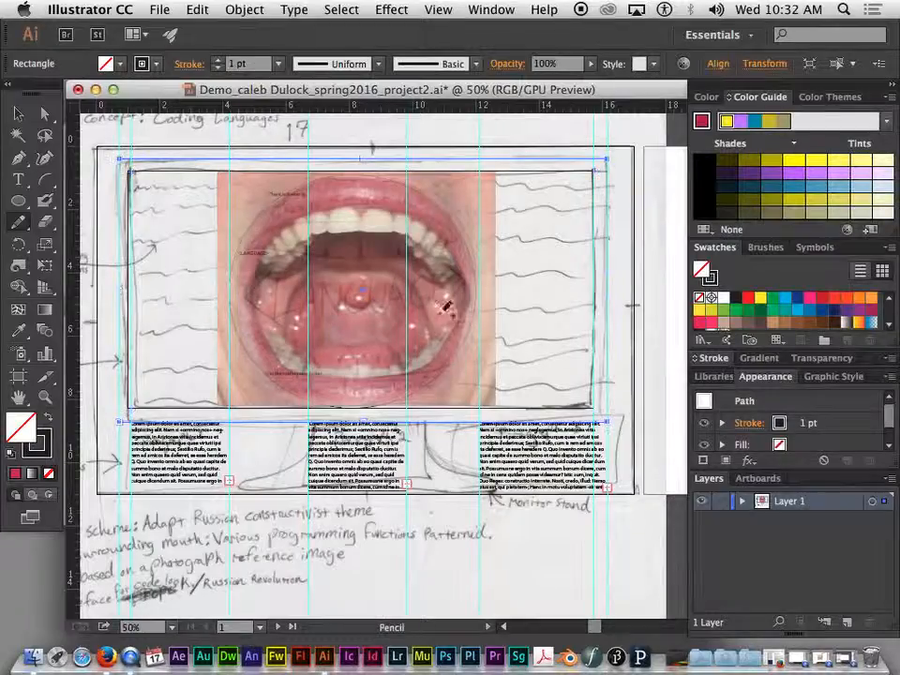
pyautogui.press('super+plus')
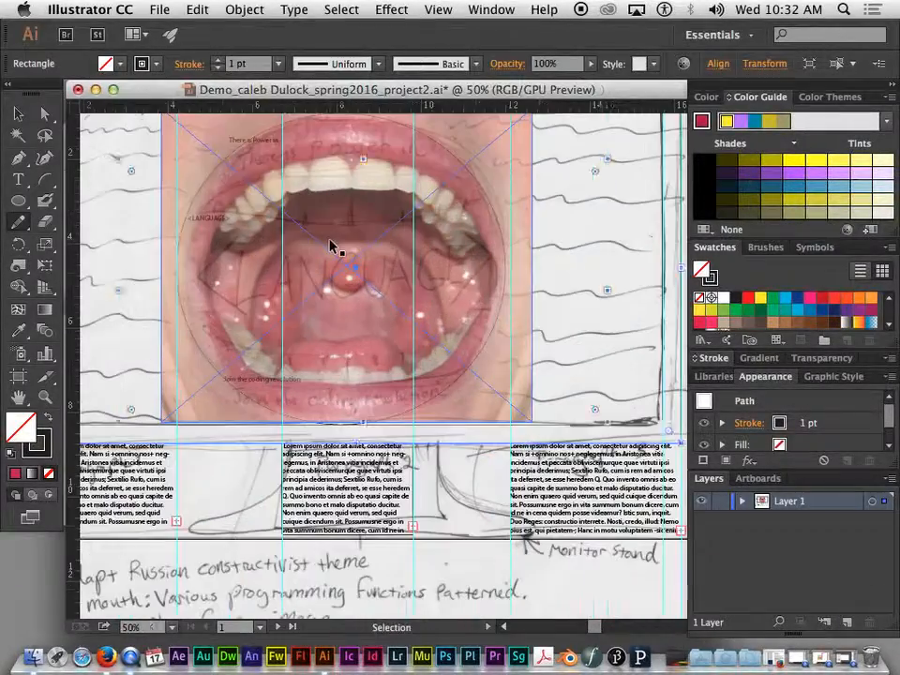
pyautogui.moveTo(326, 214); pyautogui.dragTo(463, 371)
# Step: Zoom to 100% on the mouth and trace the upper lip's outer edge with the Pencil
pyautogui.press('super+plus')
pyautogui.moveTo(603, 332)
pyautogui.mouseDown()
pyautogui.moveTo(411, 217)
pyautogui.moveTo(427, 216)
pyautogui.mouseUp()
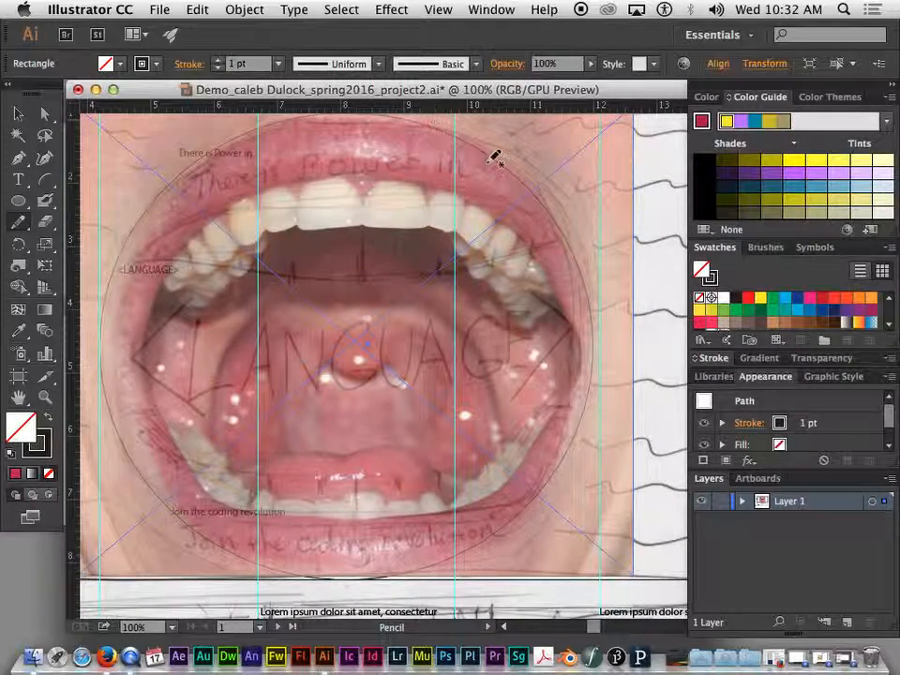
pyautogui.moveTo(438, 157); pyautogui.dragTo(429, 197)
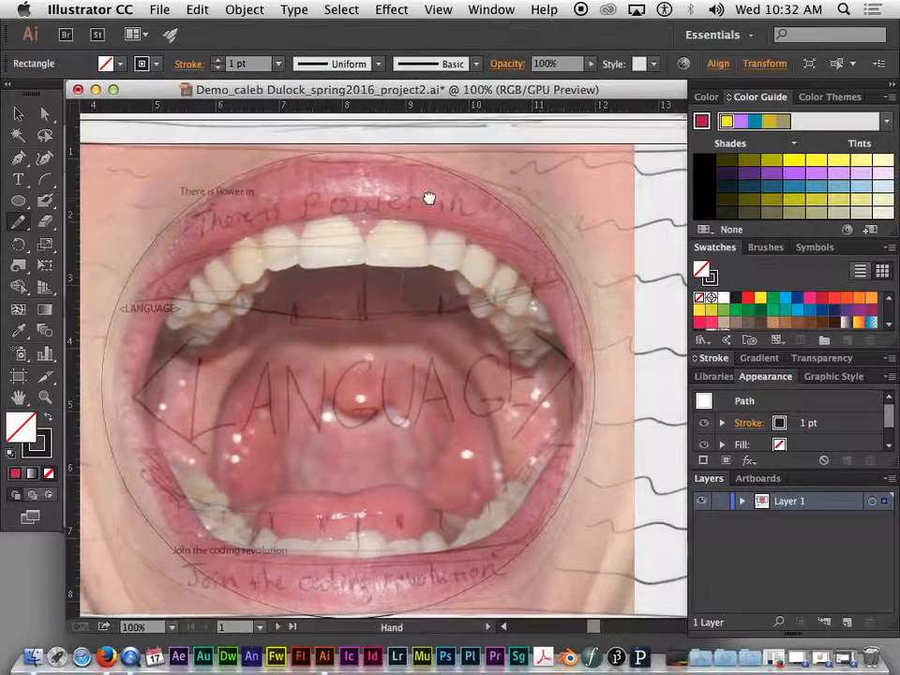
pyautogui.moveTo(530, 217)
pyautogui.mouseDown()
pyautogui.moveTo(539, 226)
pyautogui.moveTo(526, 205)
pyautogui.moveTo(419, 155)
pyautogui.moveTo(259, 161)
pyautogui.moveTo(197, 201)
pyautogui.moveTo(167, 244)
pyautogui.moveTo(131, 317)
pyautogui.moveTo(112, 395)
pyautogui.moveTo(145, 394)
pyautogui.moveTo(209, 263)
pyautogui.moveTo(255, 234)
pyautogui.moveTo(324, 214)
pyautogui.moveTo(373, 212)
pyautogui.moveTo(424, 216)
pyautogui.moveTo(512, 253)
pyautogui.moveTo(563, 318)
pyautogui.moveTo(582, 393)
pyautogui.mouseUp()
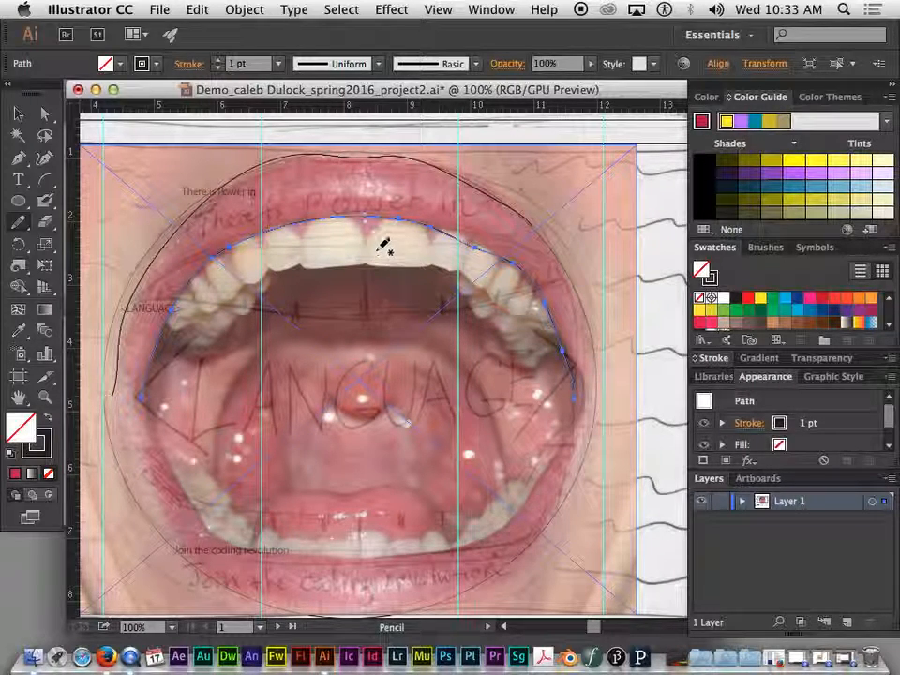
# Step: Trace the upper lip's inner edge along the teeth from left to right
pyautogui.moveTo(371, 260)
pyautogui.mouseDown()
pyautogui.moveTo(308, 260)
pyautogui.moveTo(300, 252)
pyautogui.mouseUp()
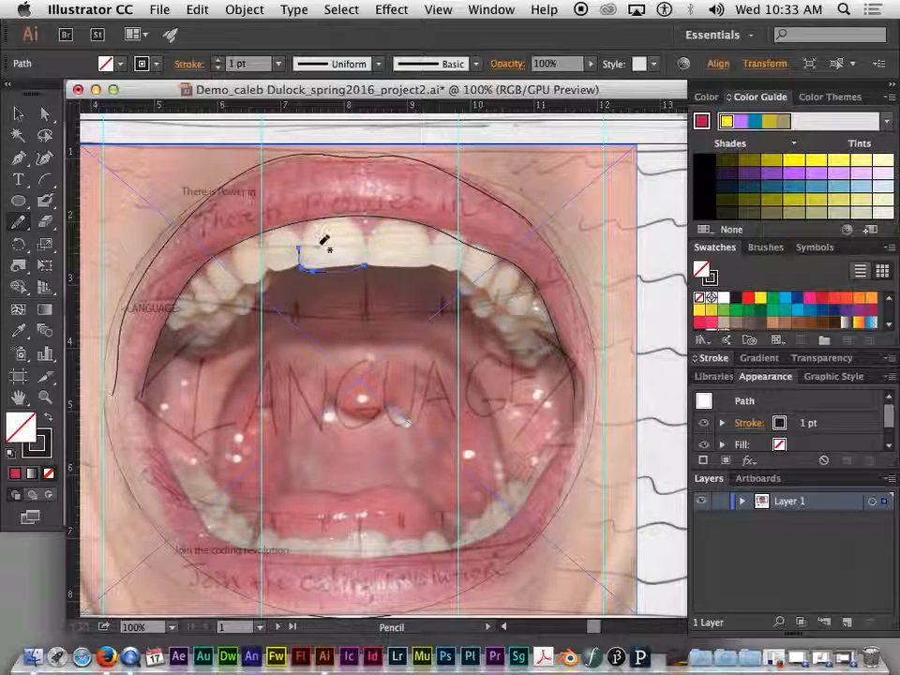
pyautogui.moveTo(374, 253)
pyautogui.mouseDown()
pyautogui.moveTo(449, 264)
pyautogui.moveTo(437, 244)
pyautogui.moveTo(517, 306)
pyautogui.moveTo(530, 303)
pyautogui.mouseUp()
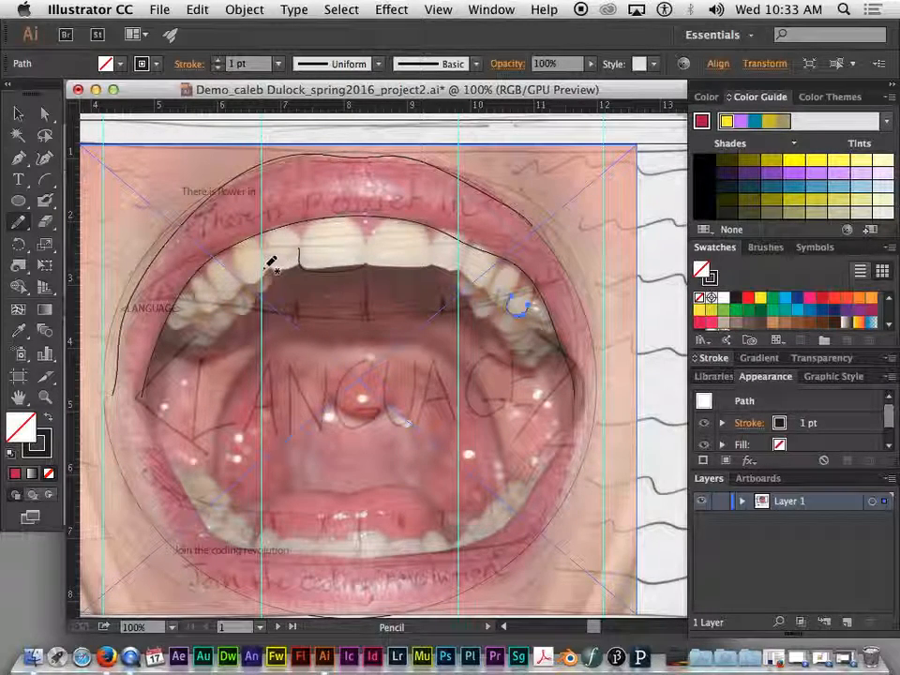
pyautogui.moveTo(244, 287)
pyautogui.mouseDown()
pyautogui.moveTo(213, 283)
pyautogui.moveTo(221, 303)
pyautogui.moveTo(213, 312)
pyautogui.moveTo(193, 290)
pyautogui.moveTo(170, 308)
pyautogui.mouseUp()
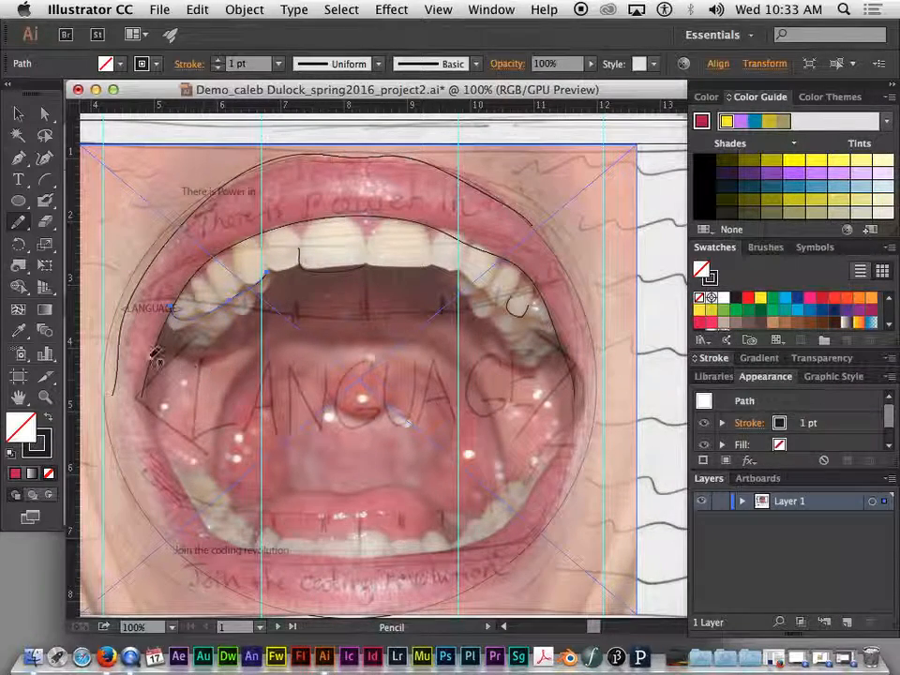
# Step: Select the placed mouth photo with the Selection tool
pyautogui.click(18, 114)
pyautogui.click(240, 286)
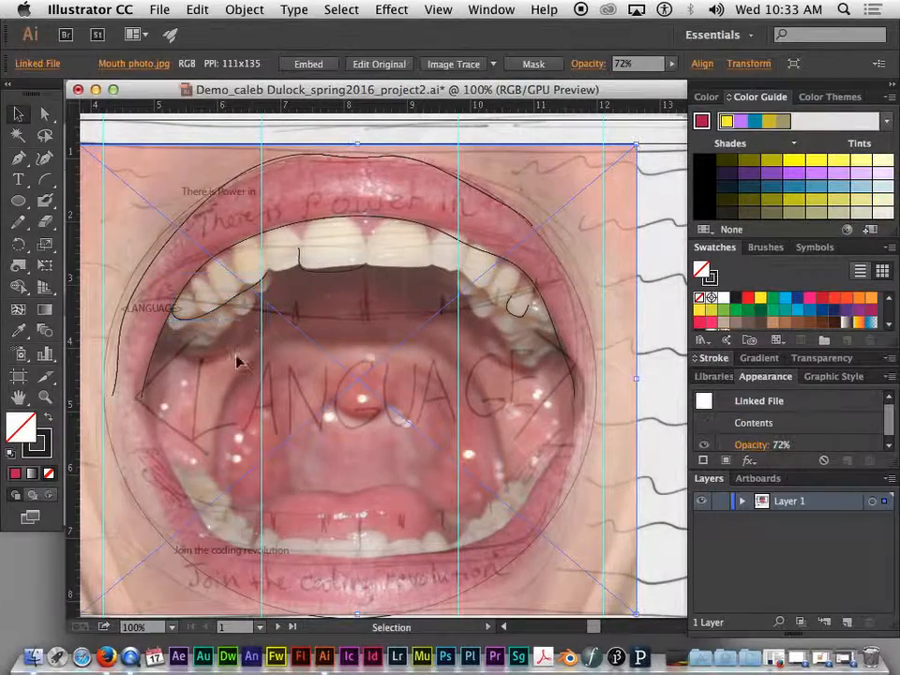
pyautogui.click(236, 297)
pyautogui.click(321, 276)
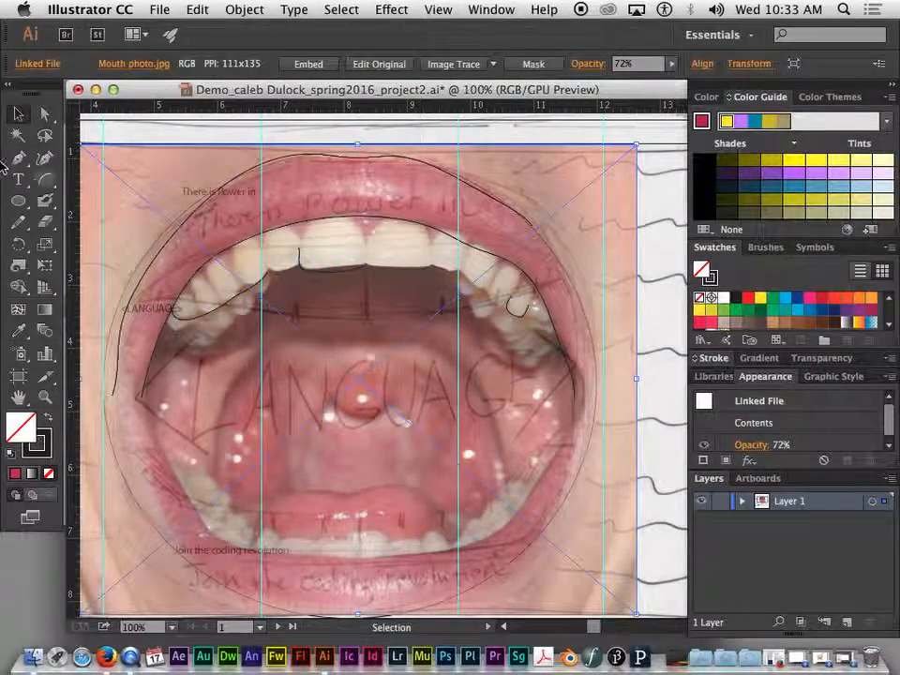
# Step: Trace two upper front teeth and a tooth on the upper left with the Pencil
pyautogui.click(19, 222)
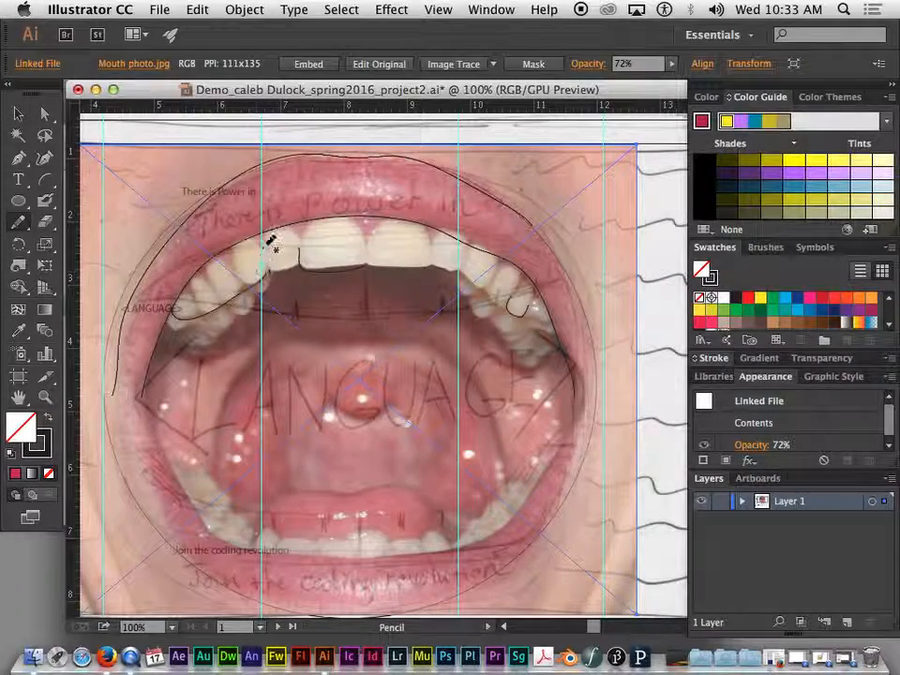
pyautogui.moveTo(269, 274); pyautogui.dragTo(236, 277)
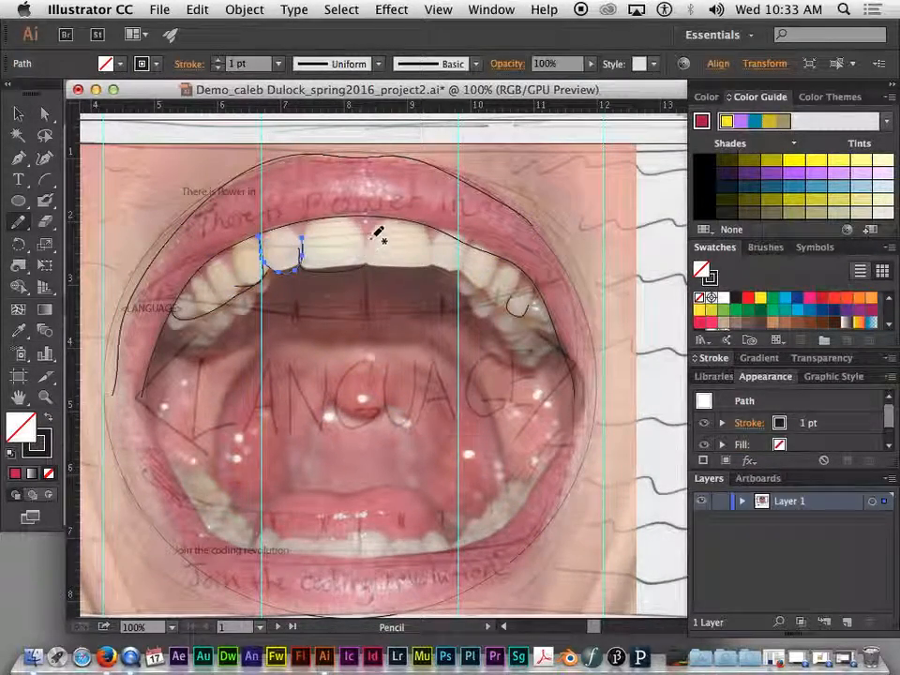
pyautogui.moveTo(335, 246); pyautogui.dragTo(372, 240)
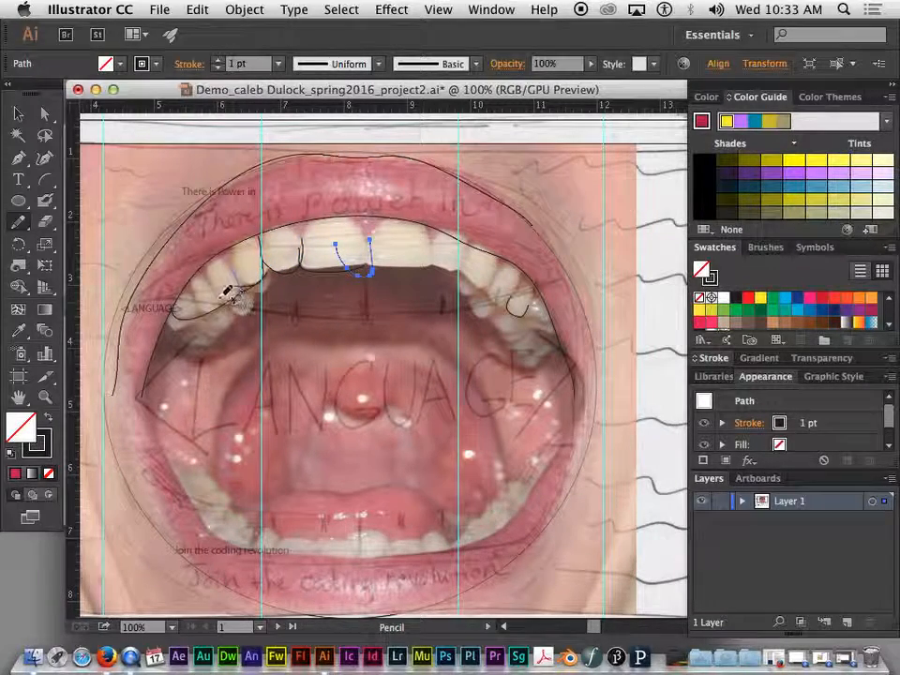
pyautogui.moveTo(206, 275)
pyautogui.mouseDown()
pyautogui.moveTo(228, 297)
pyautogui.moveTo(222, 290)
pyautogui.moveTo(225, 301)
pyautogui.moveTo(207, 304)
pyautogui.moveTo(193, 282)
pyautogui.moveTo(207, 302)
pyautogui.moveTo(196, 319)
pyautogui.moveTo(190, 283)
pyautogui.mouseUp()
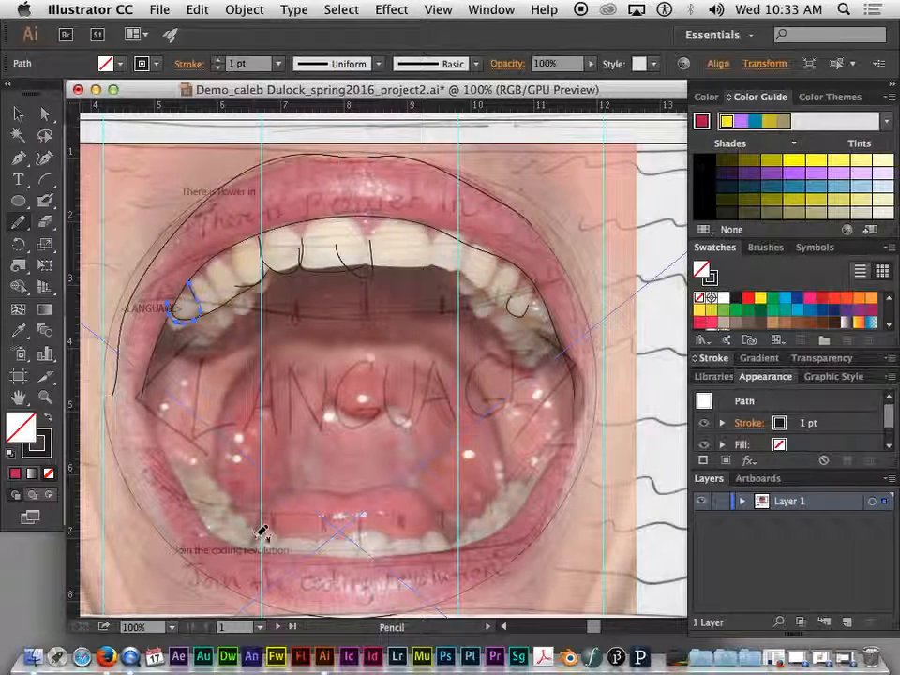
# Step: Trace the lower teeth edge and the lower lip's outer curve
pyautogui.moveTo(274, 504)
pyautogui.mouseDown()
pyautogui.moveTo(322, 489)
pyautogui.moveTo(422, 480)
pyautogui.moveTo(449, 511)
pyautogui.mouseUp()
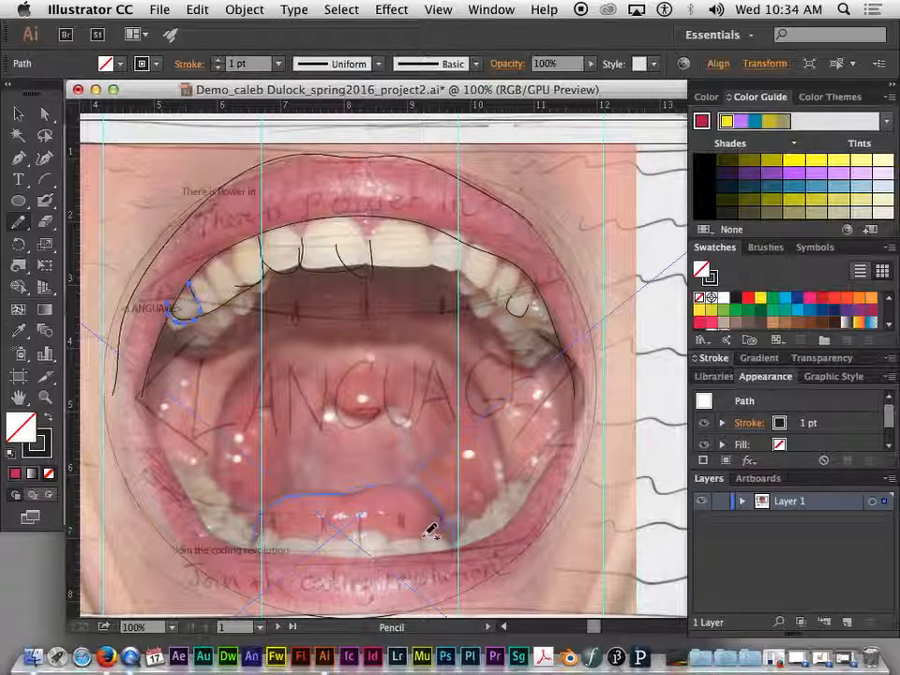
pyautogui.moveTo(397, 542)
pyautogui.mouseDown()
pyautogui.moveTo(318, 543)
pyautogui.moveTo(250, 536)
pyautogui.mouseUp()
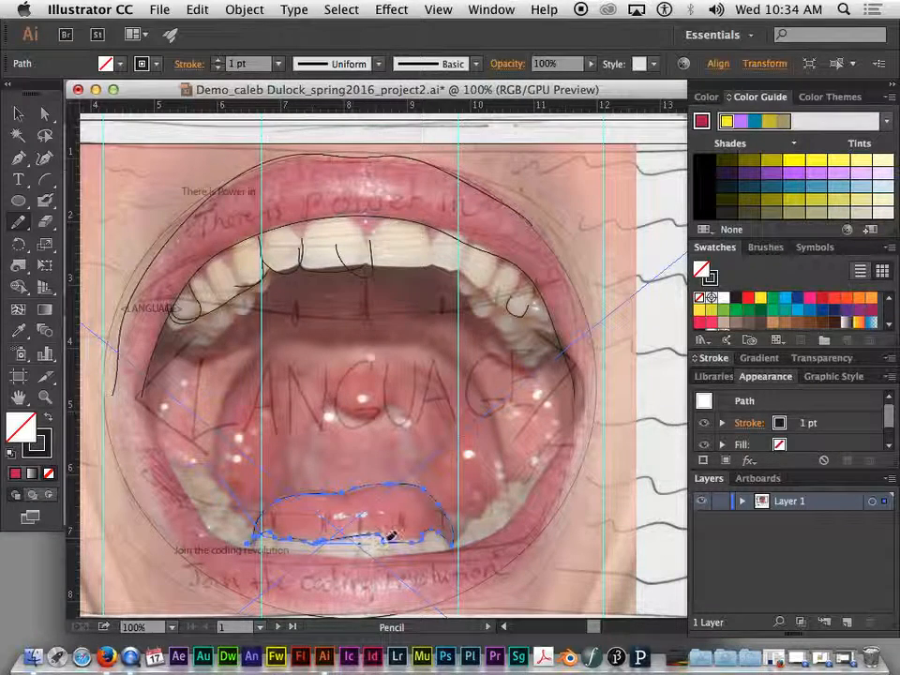
pyautogui.moveTo(510, 480)
pyautogui.mouseDown()
pyautogui.moveTo(548, 474)
pyautogui.moveTo(557, 425)
pyautogui.moveTo(592, 437)
pyautogui.moveTo(582, 403)
pyautogui.moveTo(518, 528)
pyautogui.moveTo(473, 554)
pyautogui.moveTo(325, 558)
pyautogui.moveTo(241, 540)
pyautogui.mouseUp()
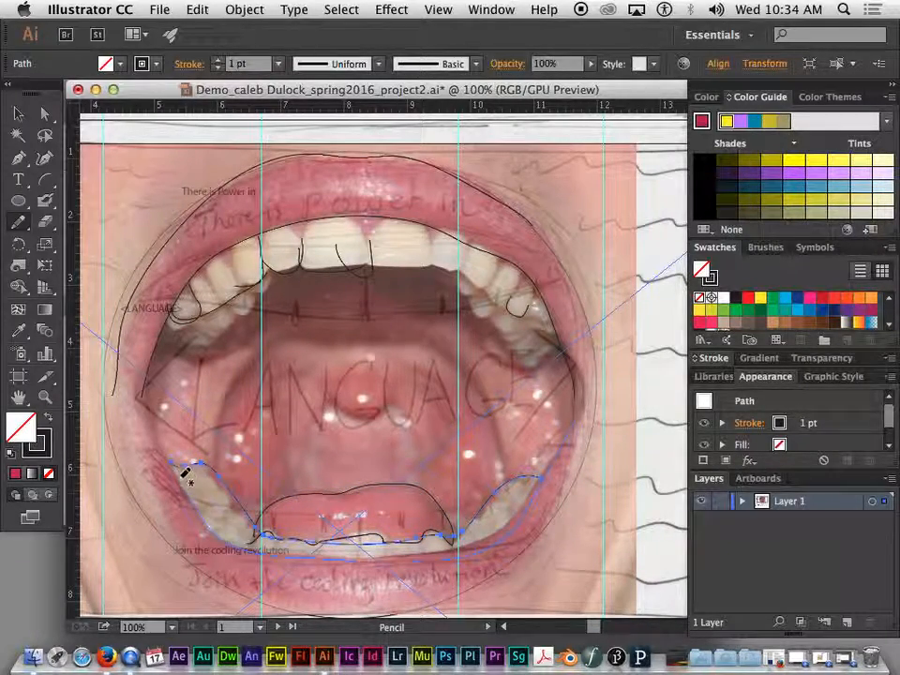
pyautogui.moveTo(134, 410)
pyautogui.mouseDown()
pyautogui.moveTo(169, 515)
pyautogui.moveTo(211, 549)
pyautogui.mouseUp()
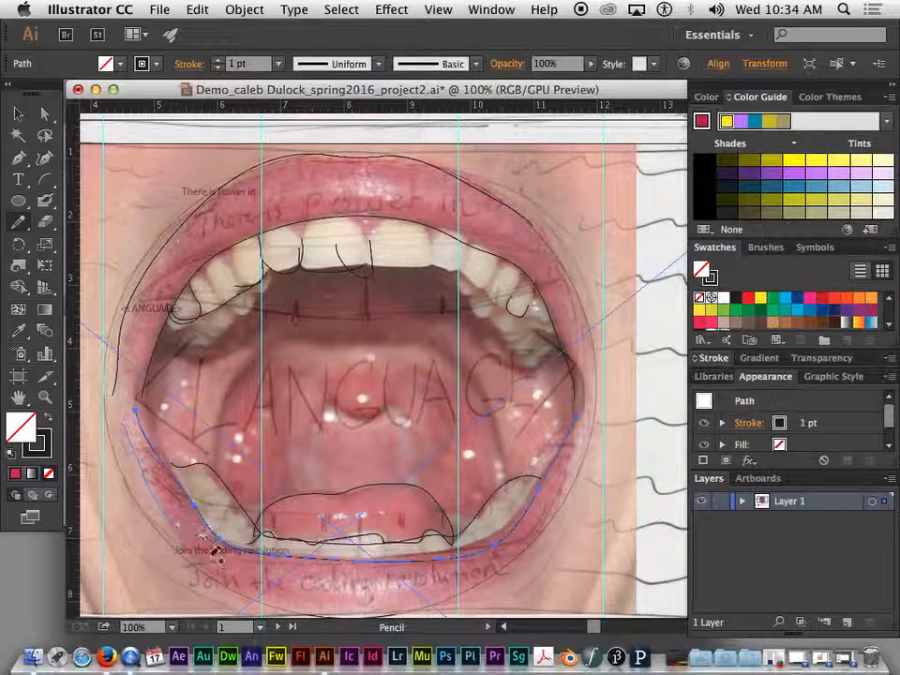
pyautogui.moveTo(408, 601)
pyautogui.mouseDown()
pyautogui.moveTo(456, 599)
pyautogui.moveTo(527, 565)
pyautogui.moveTo(556, 517)
pyautogui.moveTo(581, 427)
pyautogui.mouseUp()
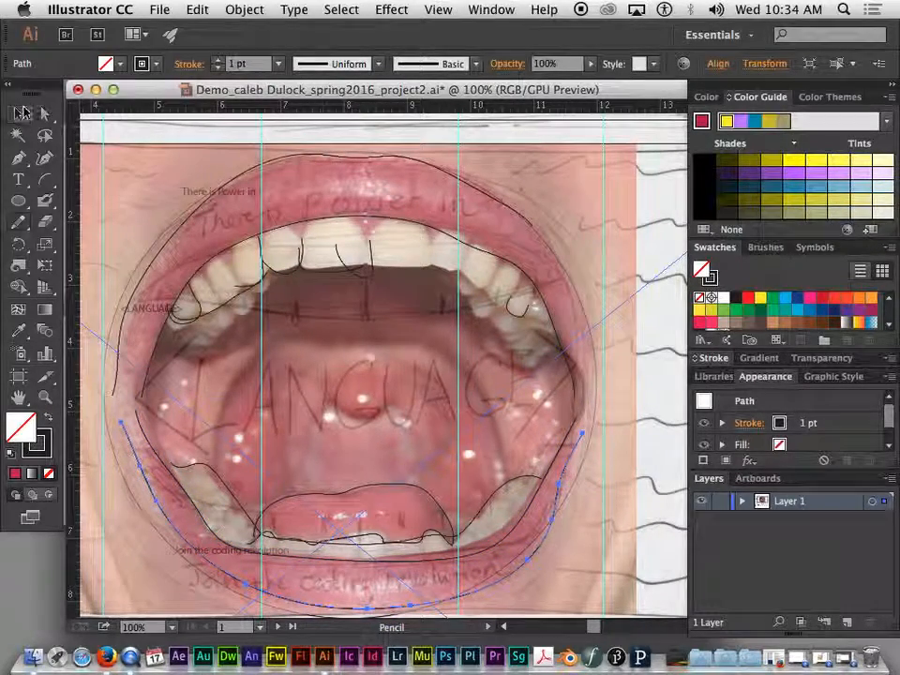
# Step: Expand Layer 1's contents and hide the mouth photo to reveal the pencil sketch
pyautogui.click(19, 114)
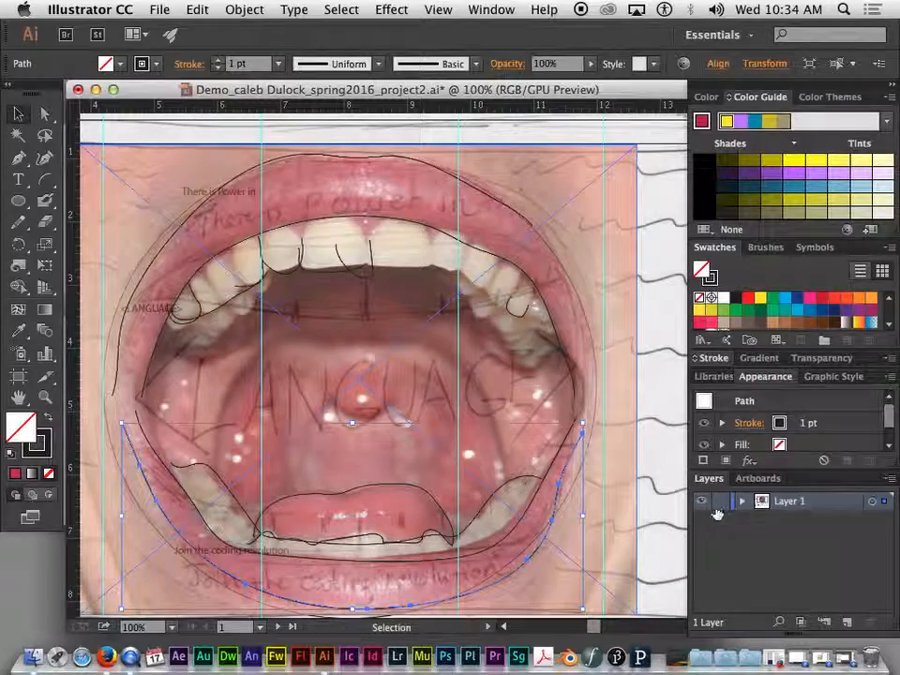
pyautogui.click(743, 502)
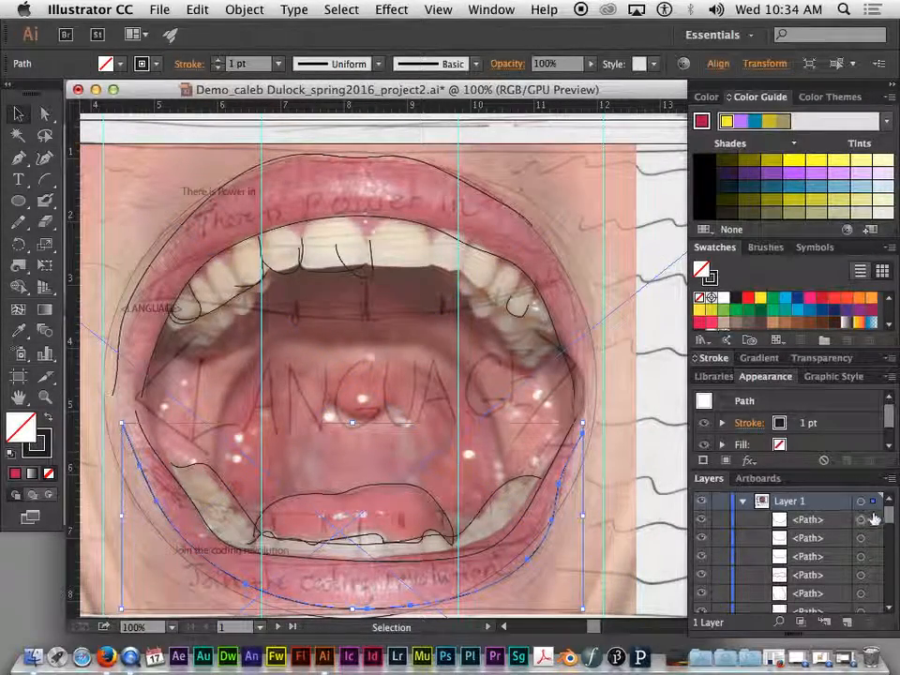
pyautogui.moveTo(891, 520); pyautogui.dragTo(891, 609)
pyautogui.scroll(3, 841, 557)
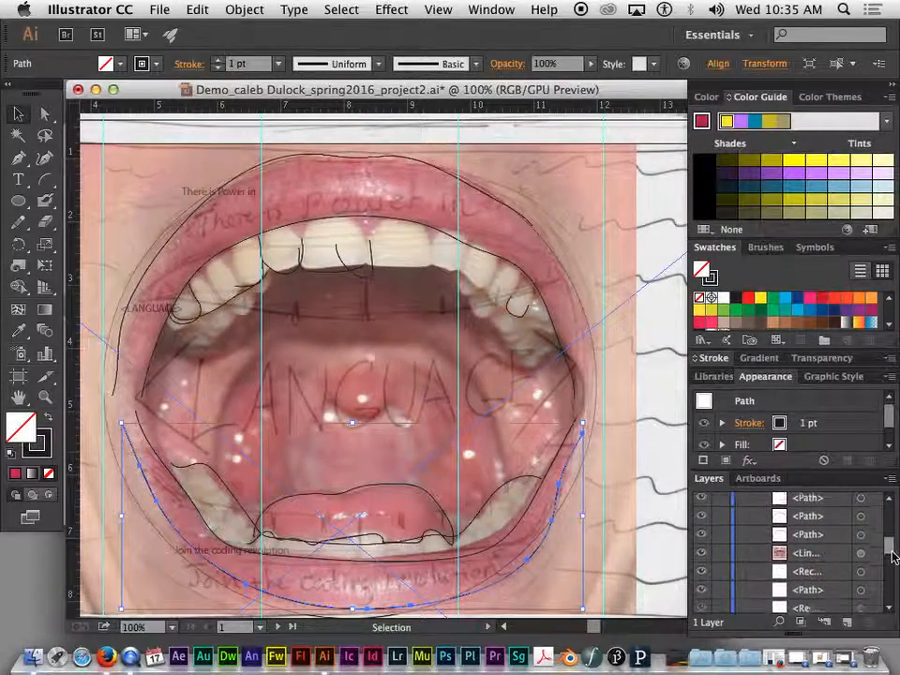
pyautogui.click(704, 544)
pyautogui.click(703, 542)
pyautogui.click(704, 542)
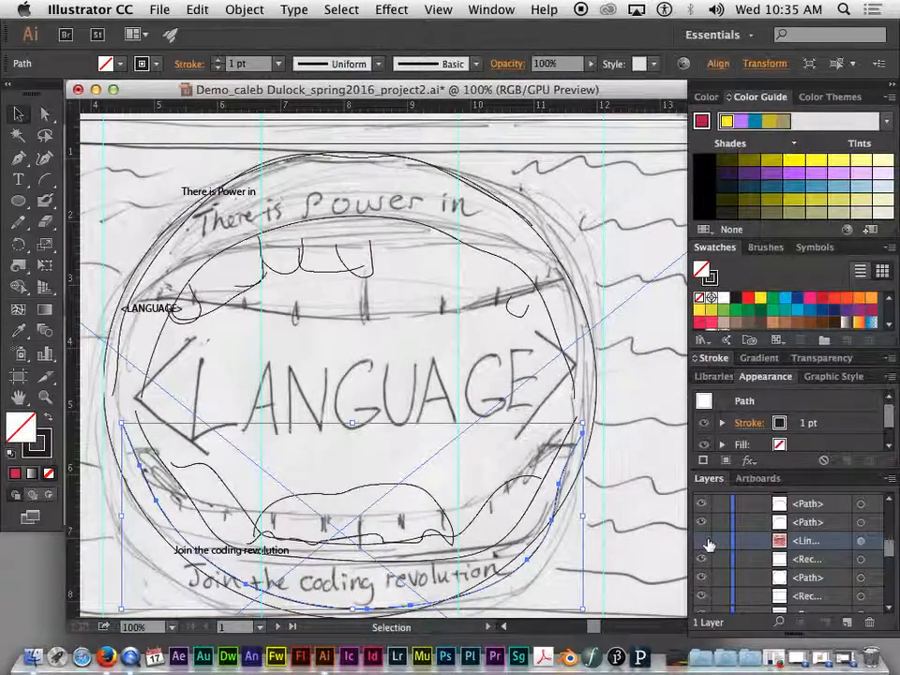
pyautogui.click(705, 543)
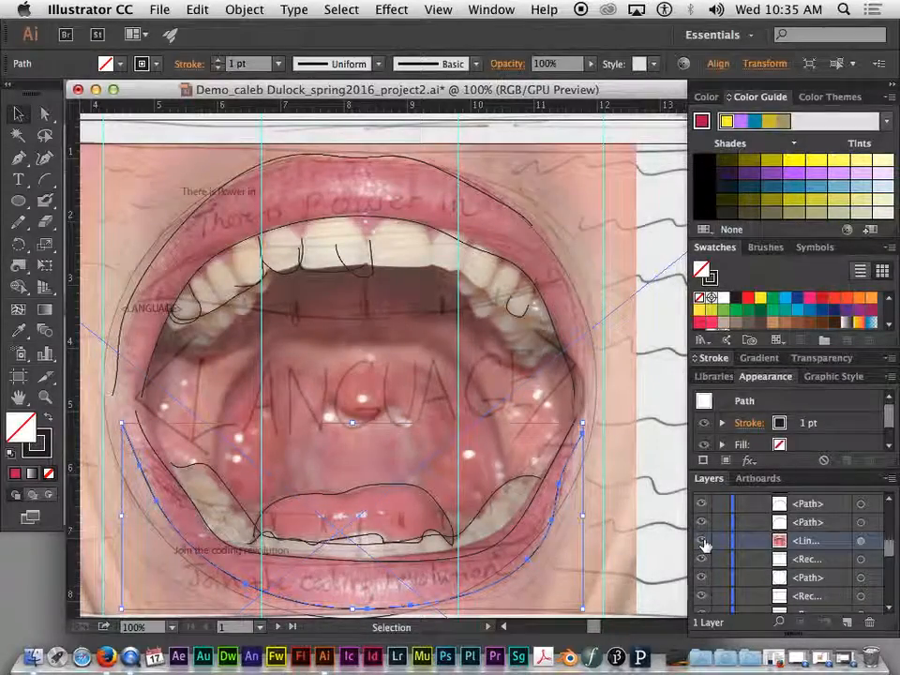
pyautogui.click(704, 544)
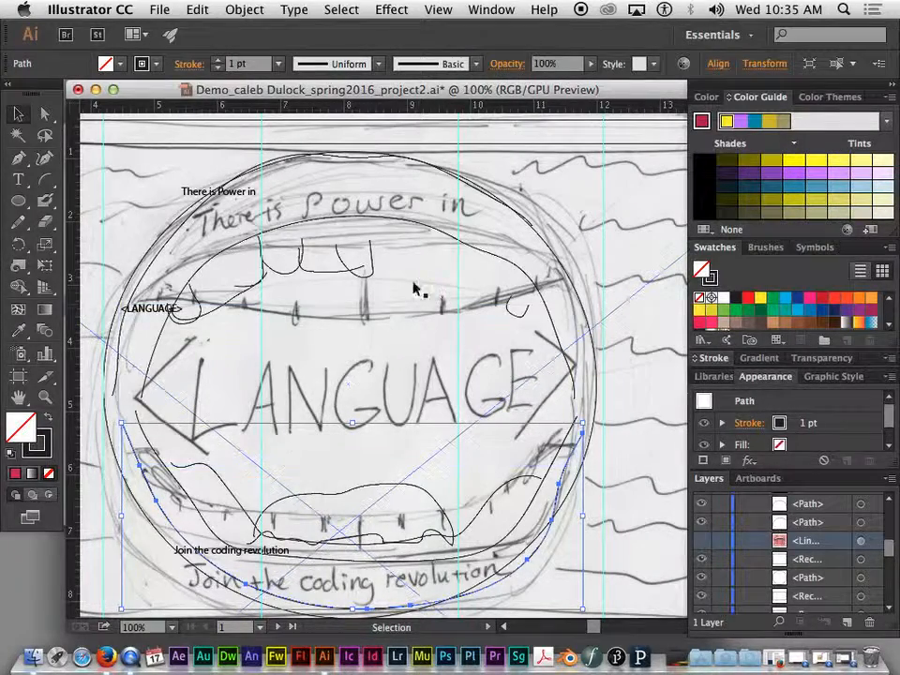
# Step: Erase the stray right end of the small upper front tooth stroke with the Path Eraser
pyautogui.click(18, 222)
pyautogui.click(89, 265)
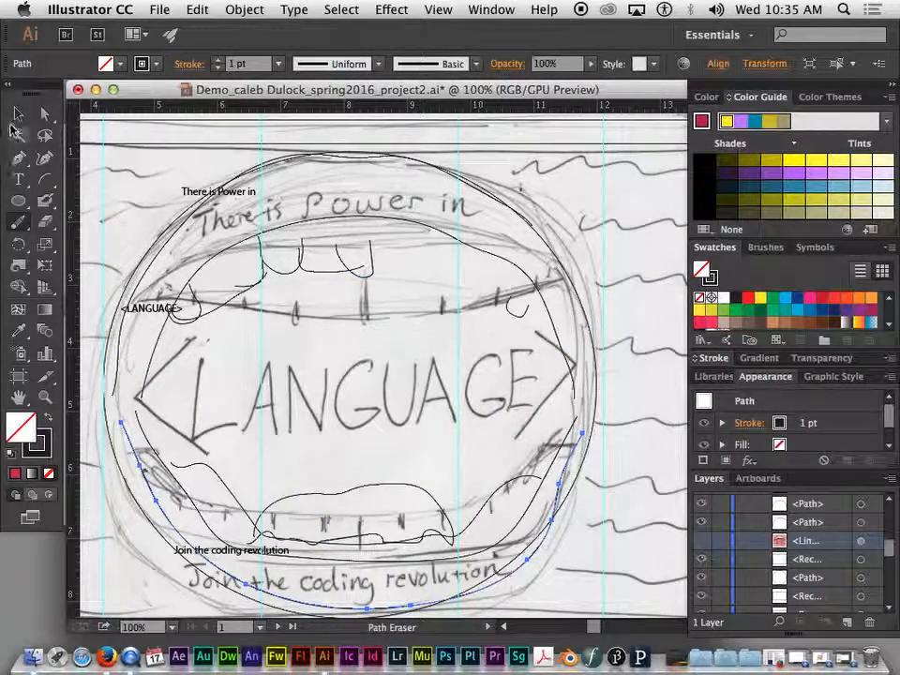
pyautogui.press('v')
pyautogui.keyDown('super'); pyautogui.click(361, 274); pyautogui.keyUp('super')
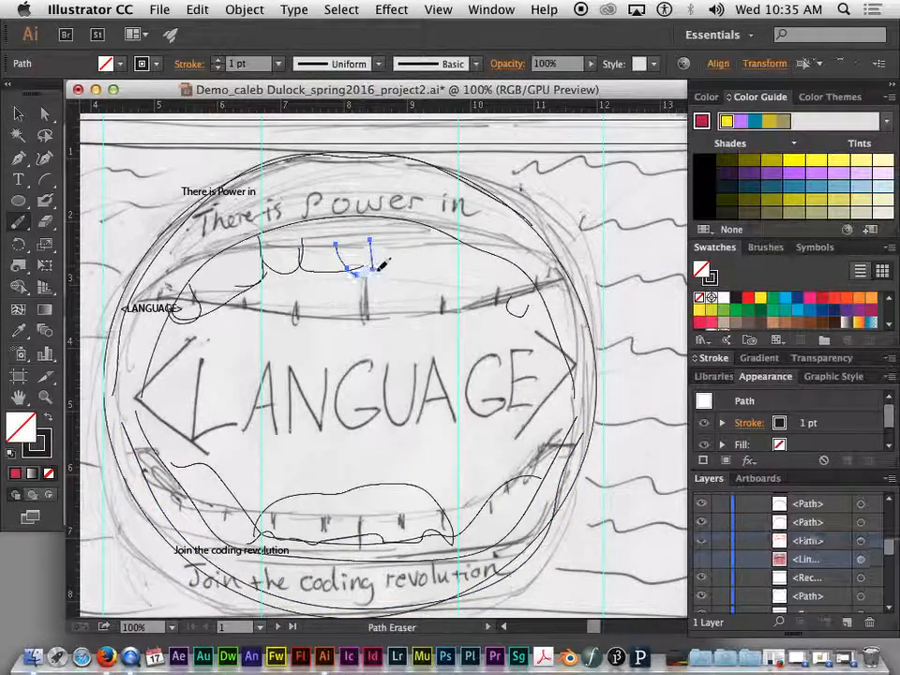
pyautogui.moveTo(358, 269); pyautogui.dragTo(364, 261)
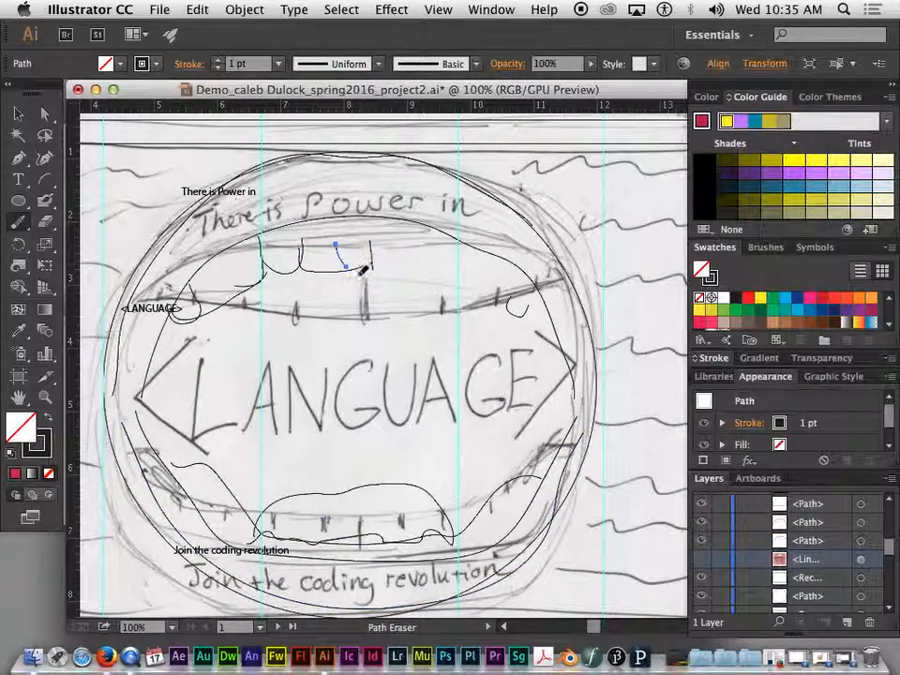
# Step: Select the top mouth curve and sketch image, then make the mouth photo visible again
pyautogui.click(18, 113)
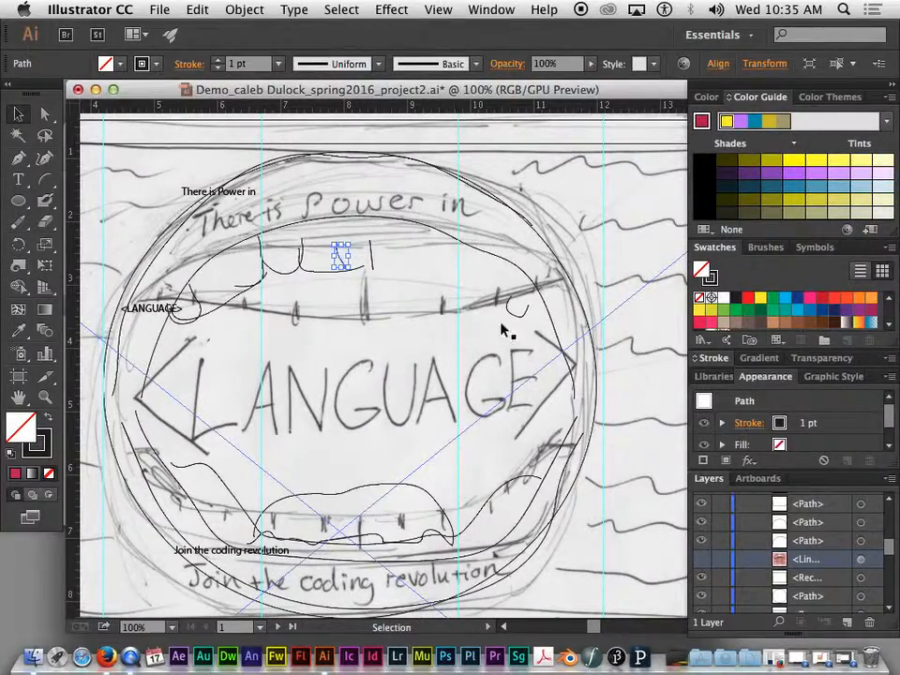
pyautogui.click(440, 232)
pyautogui.click(282, 207)
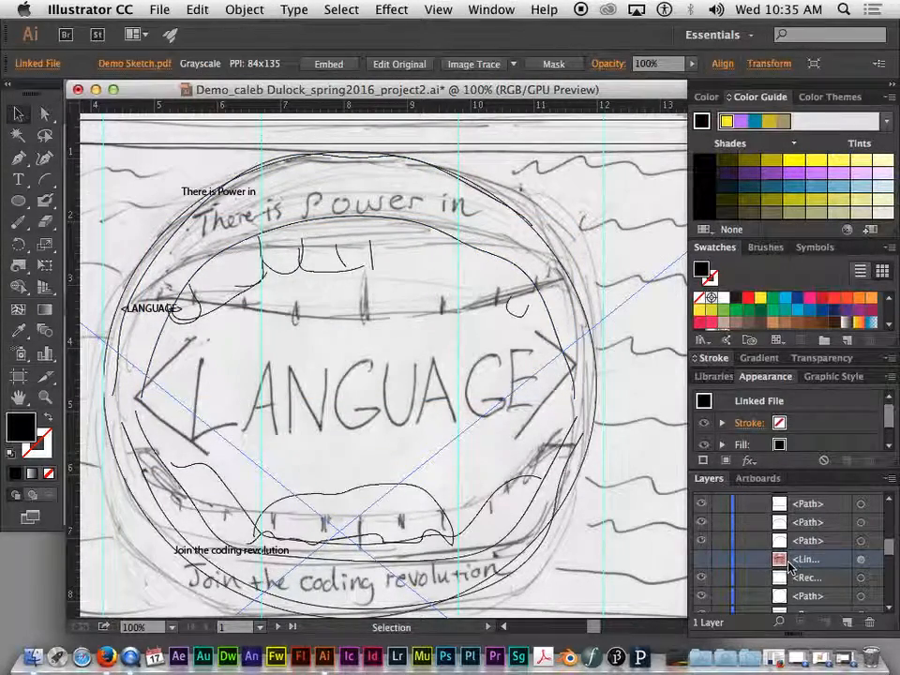
pyautogui.click(704, 560)
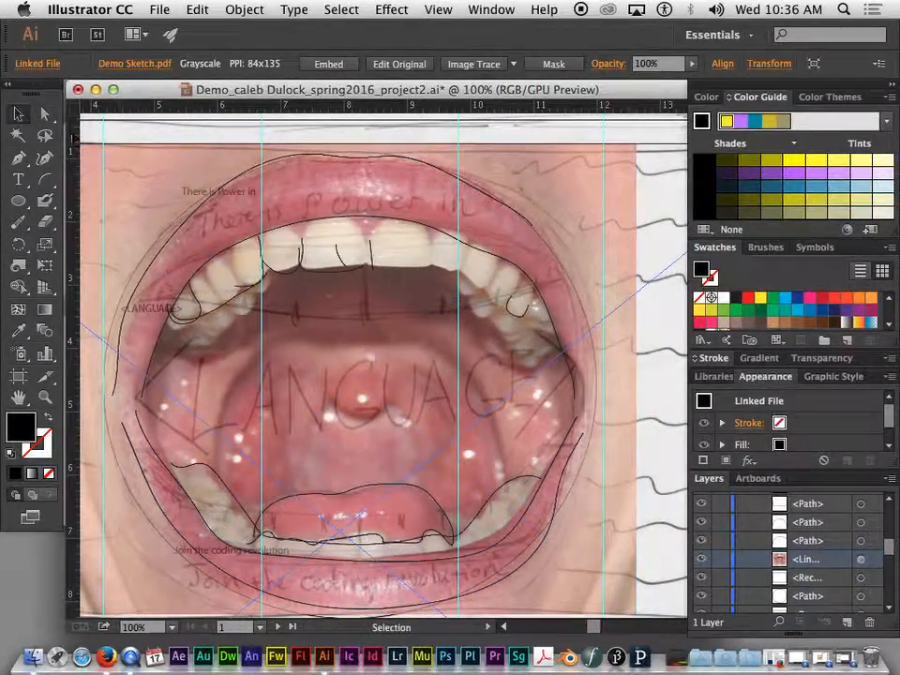
# Step: Select the thin curved left path and the large traced mouth path together
pyautogui.click(286, 273)
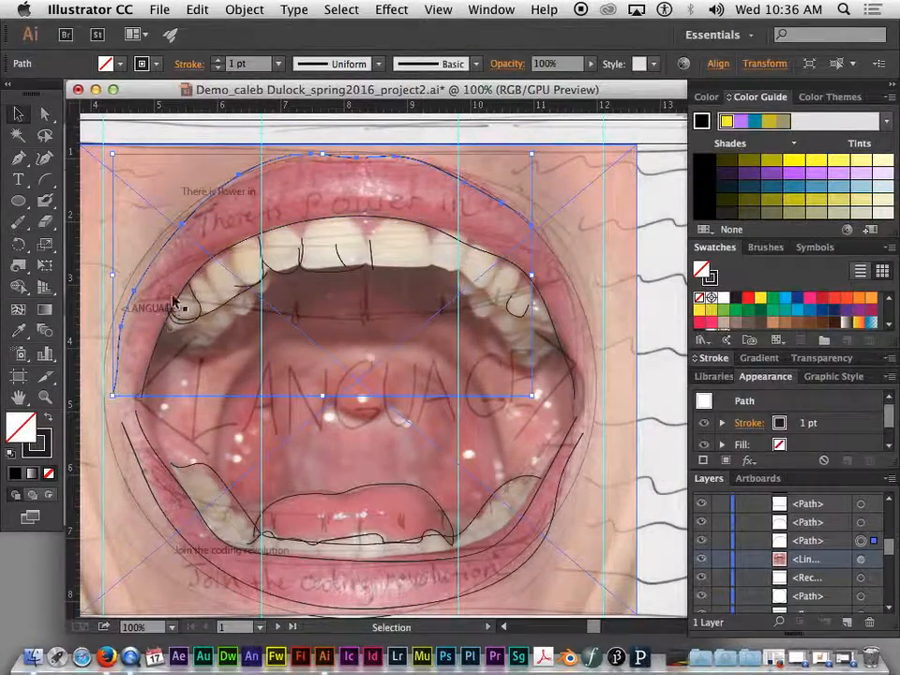
pyautogui.click(438, 236)
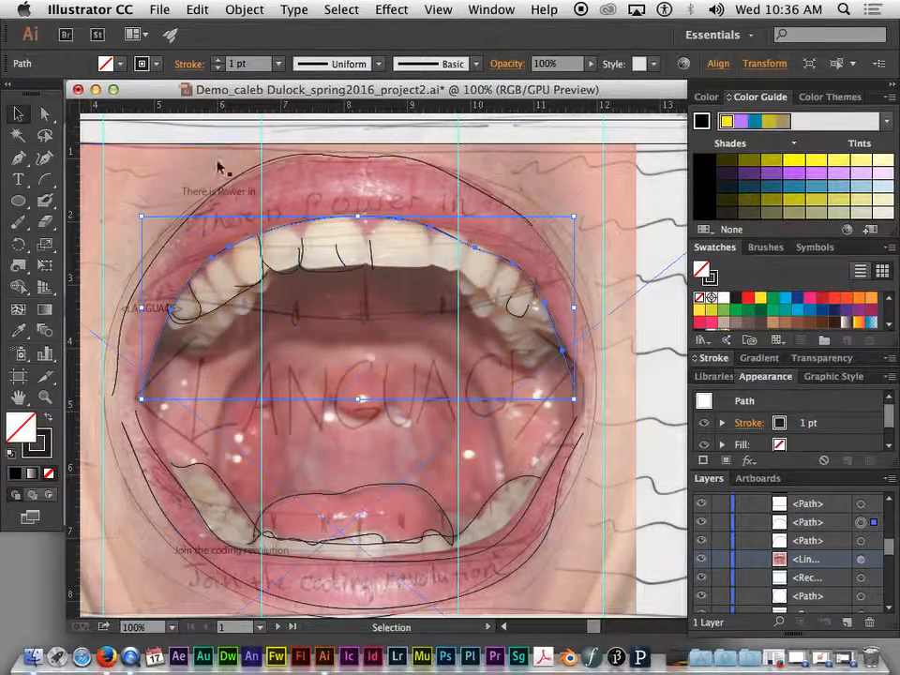
pyautogui.press('a')
pyautogui.press('super+equal')
pyautogui.moveTo(234, 262); pyautogui.dragTo(431, 305)
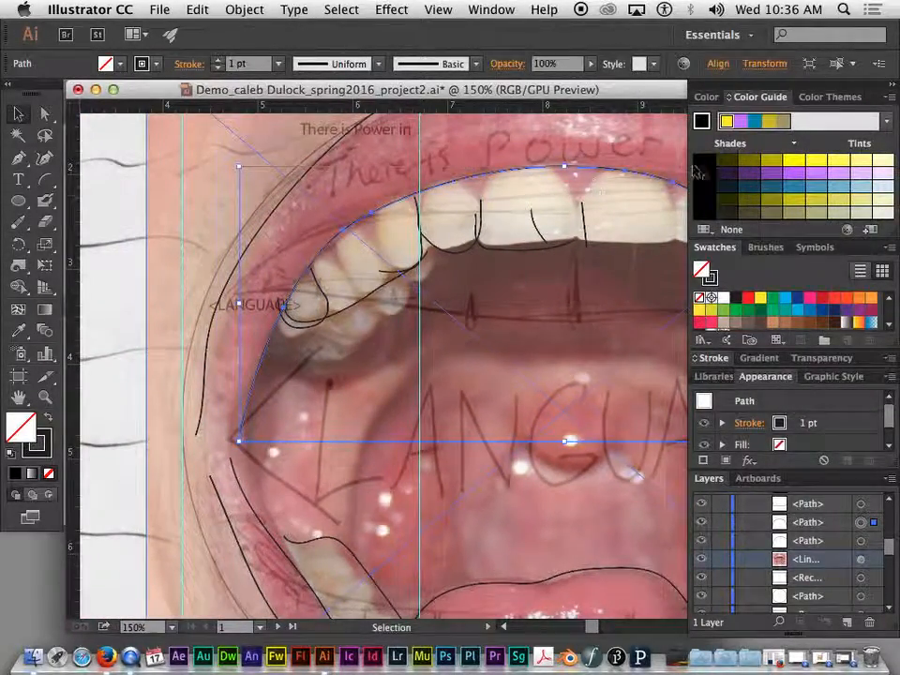
pyautogui.click(199, 382)
pyautogui.keyDown('shift'); pyautogui.click(252, 399); pyautogui.keyUp('shift')
pyautogui.keyDown('shift'); pyautogui.click(244, 415); pyautogui.keyUp('shift')
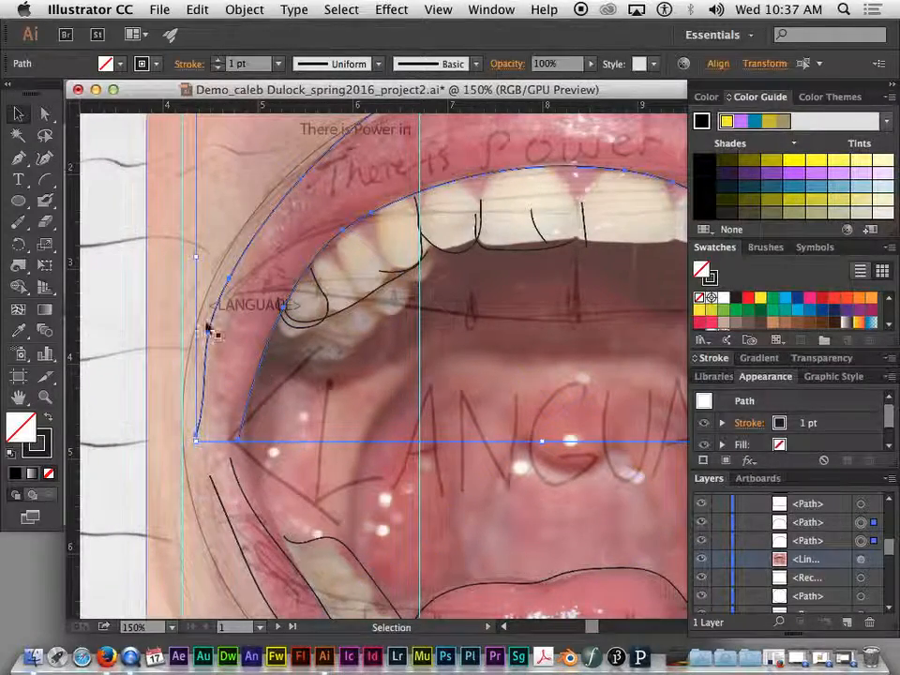
# Step: Select the inner mouth path together with the outer lip path, leaving the photo out
pyautogui.click(250, 332)
pyautogui.keyDown('shift'); pyautogui.click(214, 335); pyautogui.keyUp('shift')
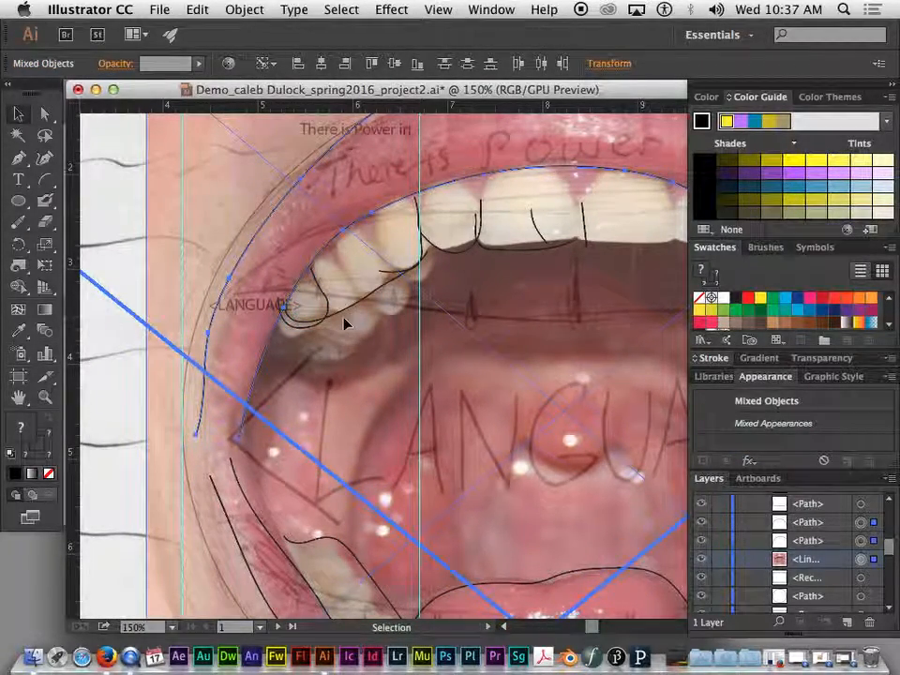
pyautogui.keyDown('shift'); pyautogui.click(276, 331); pyautogui.keyUp('shift')
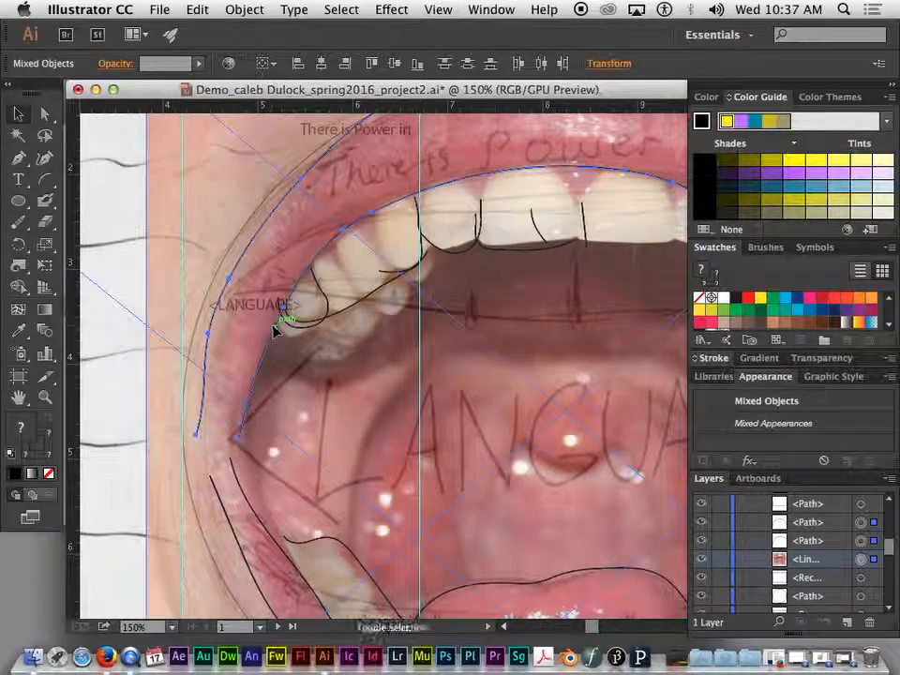
pyautogui.click(275, 333)
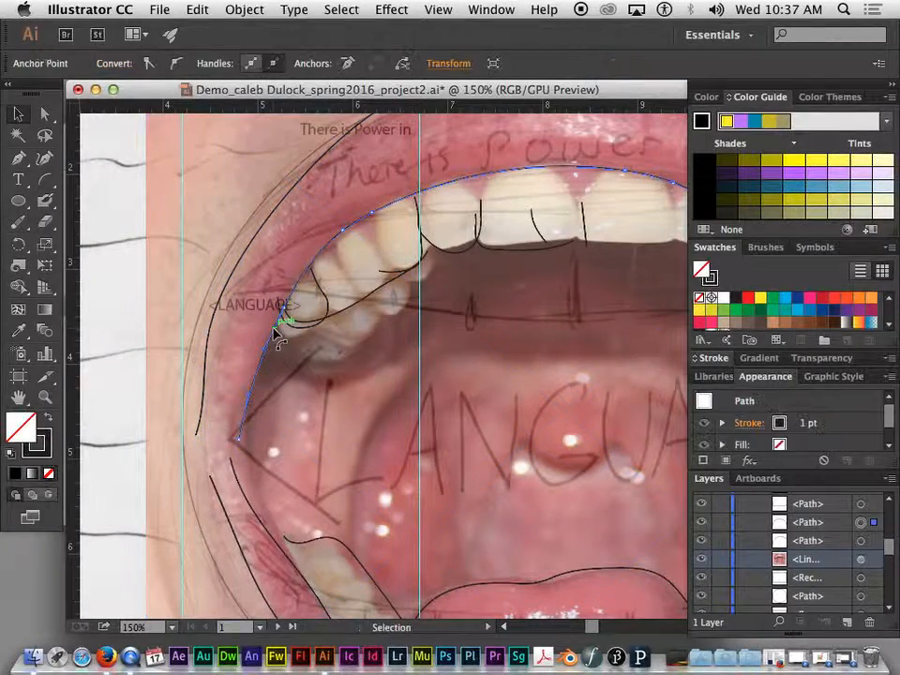
pyautogui.keyDown('shift'); pyautogui.click(211, 322); pyautogui.keyUp('shift')
# Step: With the Pen tool, join the left path's lower endpoint to the right path's end with a curve
pyautogui.click(21, 159)
pyautogui.click(21, 159)
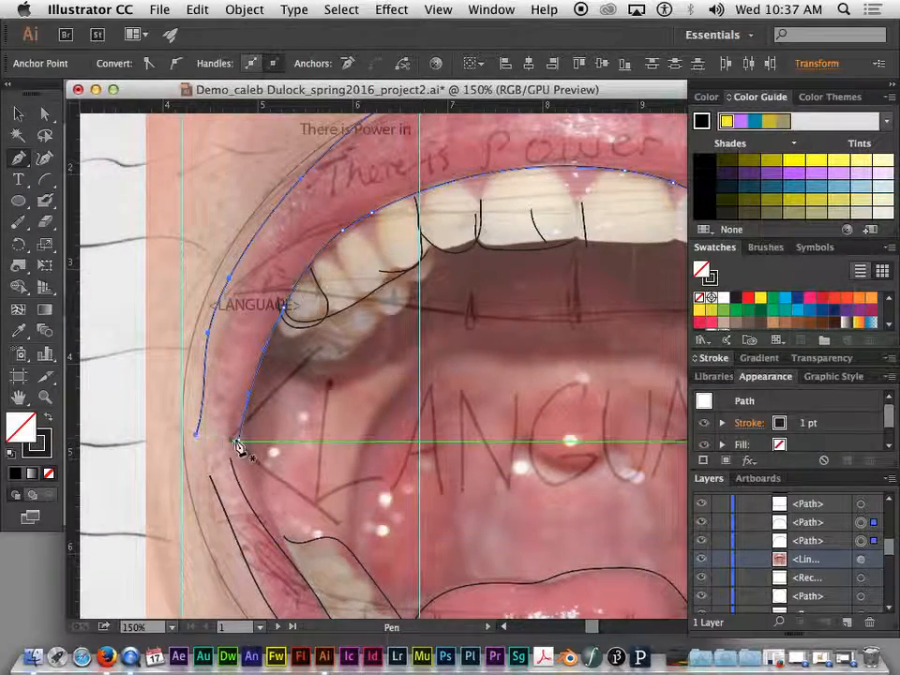
pyautogui.press('super')
pyautogui.press('super+equal')
pyautogui.press('super+equal')
pyautogui.moveTo(237, 439); pyautogui.dragTo(569, 252)
pyautogui.press('super+equal')
pyautogui.press('super+equal')
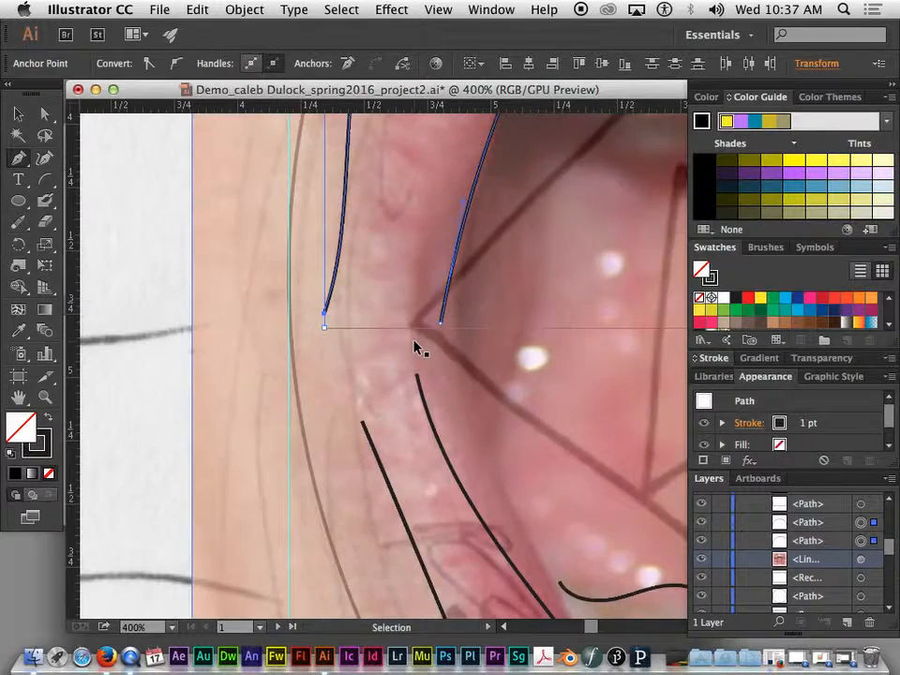
pyautogui.moveTo(398, 327); pyautogui.dragTo(441, 379)
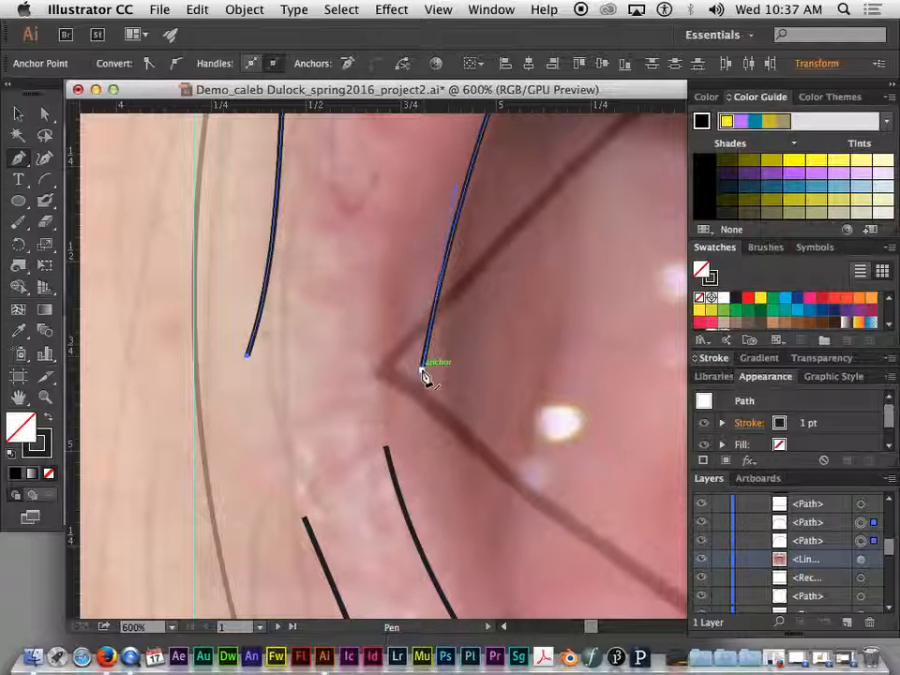
pyautogui.click(250, 358)
pyautogui.moveTo(249, 358); pyautogui.dragTo(287, 383)
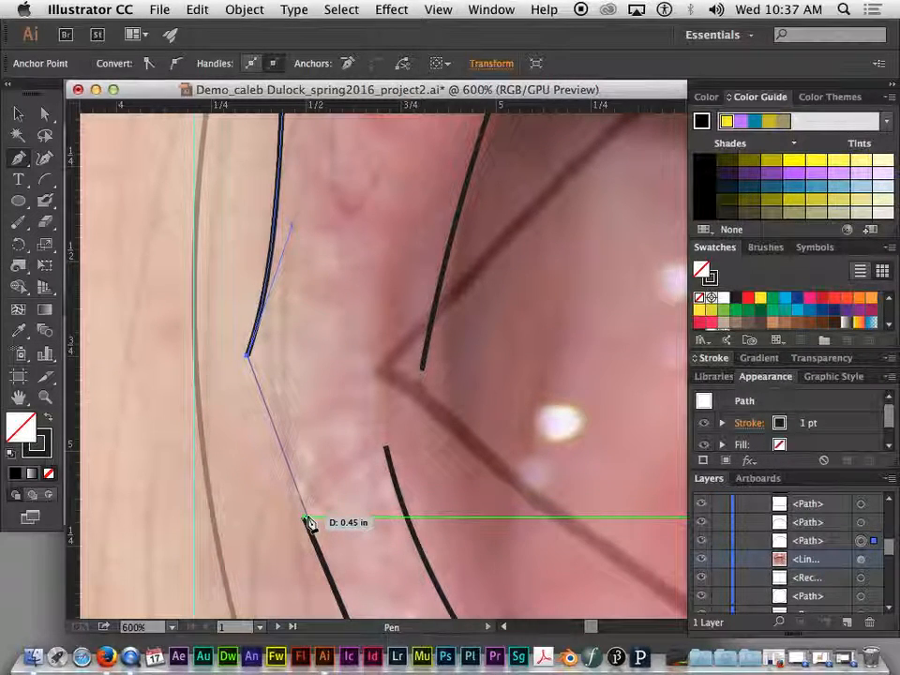
pyautogui.click(423, 372)
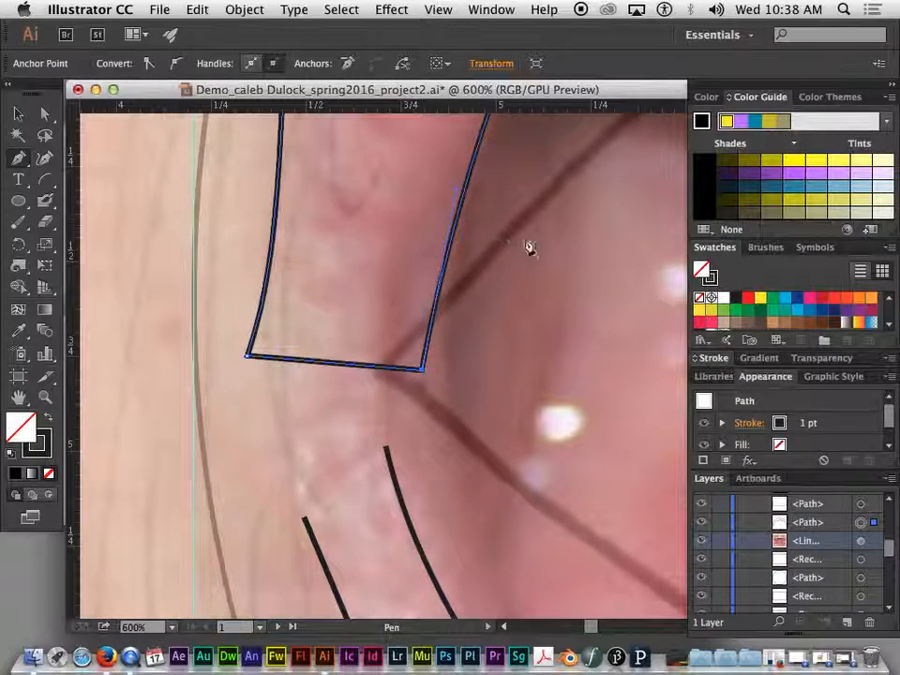
# Step: Continue the outer lip path from its open end, adding anchors down the right lip edge
pyautogui.press('super+minus')
pyautogui.press('super+minus')
pyautogui.press('super+minus')
pyautogui.press('super+minus')
pyautogui.moveTo(612, 192); pyautogui.dragTo(156, 313)
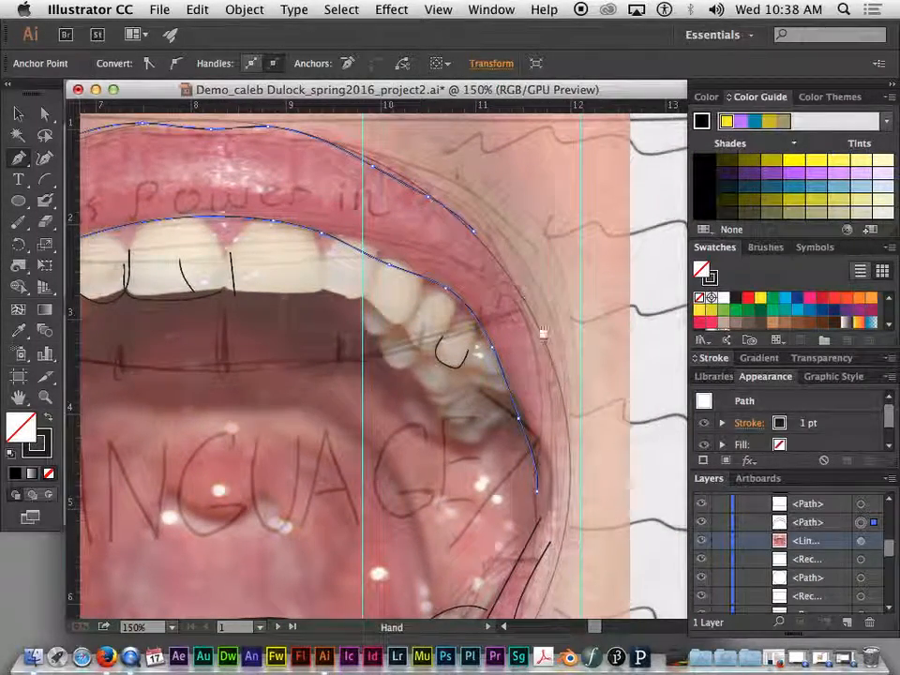
pyautogui.press('super+plus')
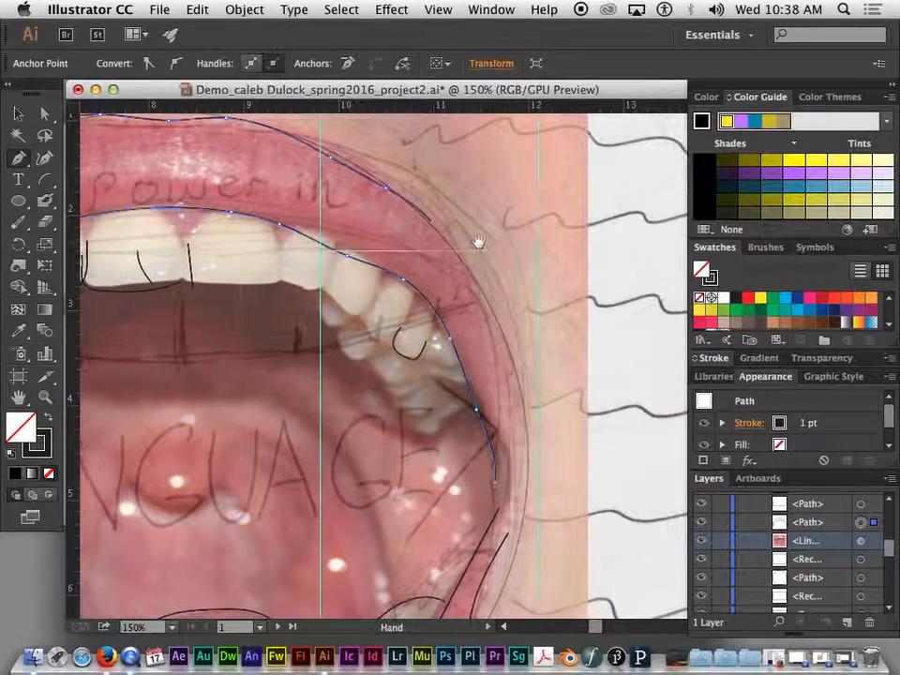
pyautogui.press('super+plus')
pyautogui.moveTo(467, 74); pyautogui.dragTo(291, 211)
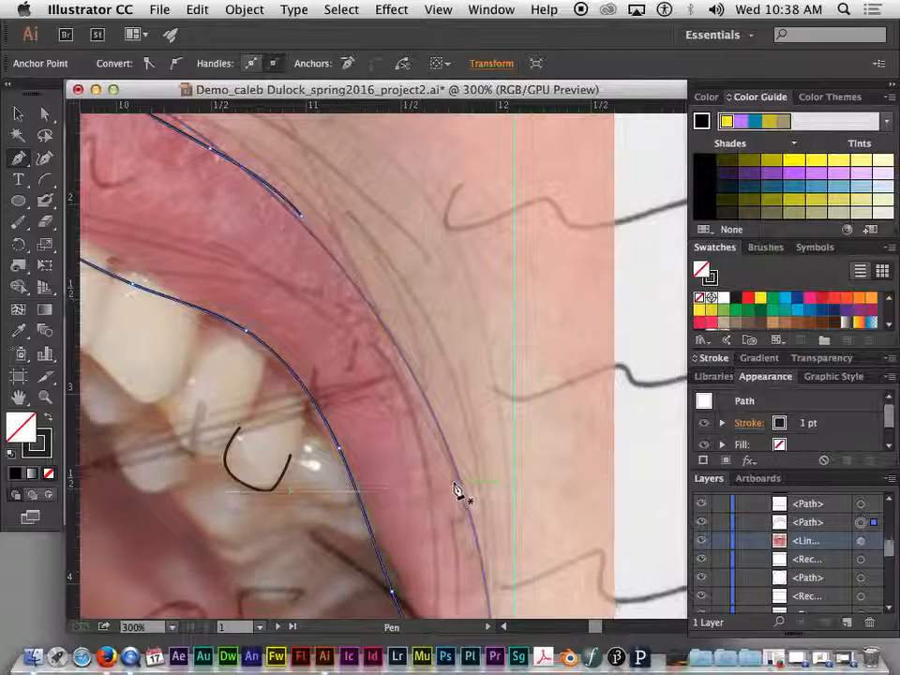
pyautogui.press('space')
pyautogui.moveTo(342, 255); pyautogui.dragTo(280, 250)
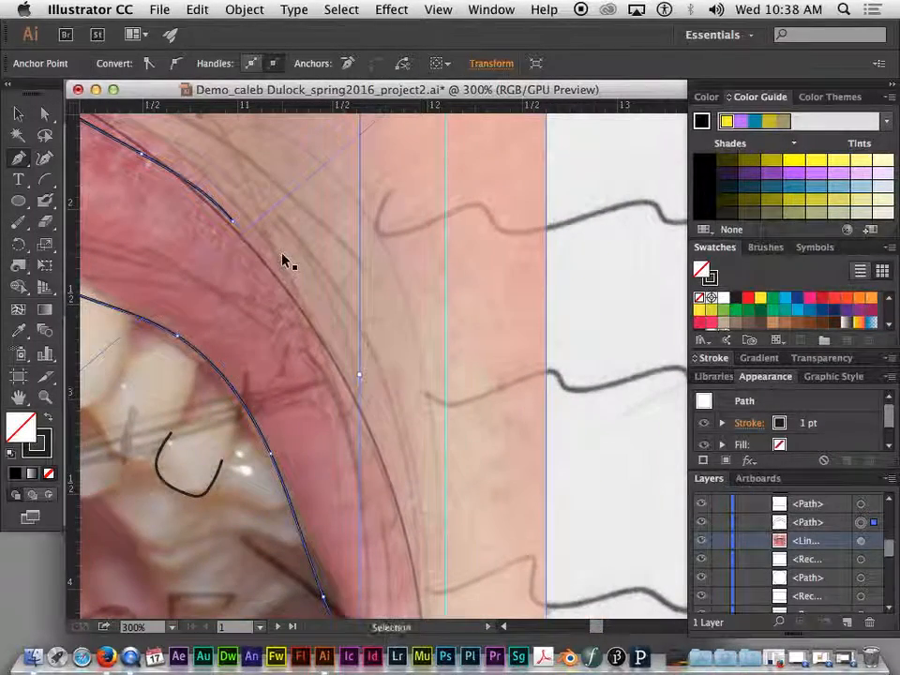
pyautogui.press('super+plus')
pyautogui.press('super+plus')
pyautogui.press('space')
pyautogui.moveTo(186, 208); pyautogui.dragTo(364, 336)
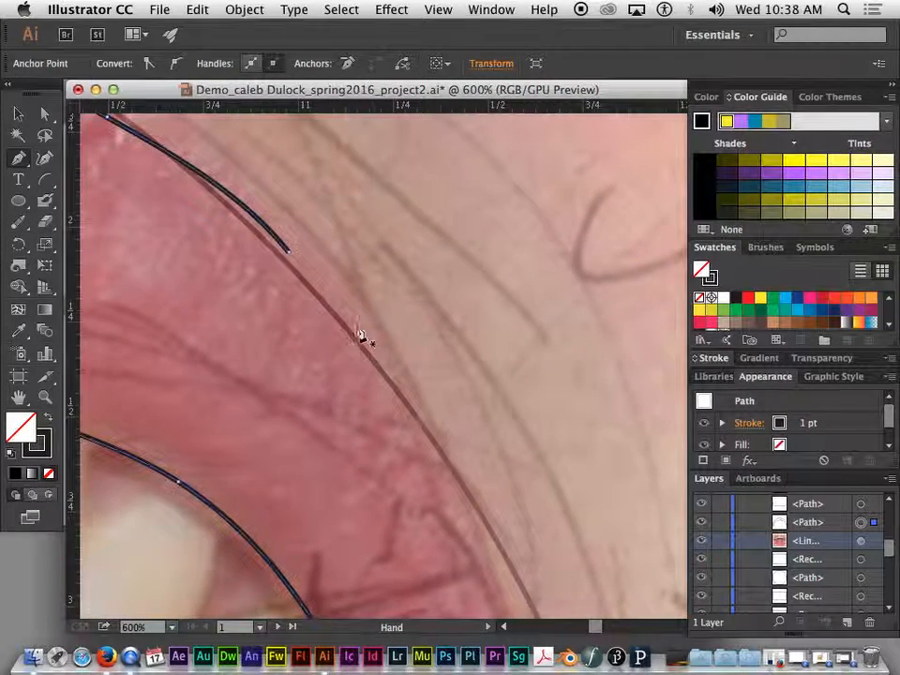
pyautogui.click(293, 257)
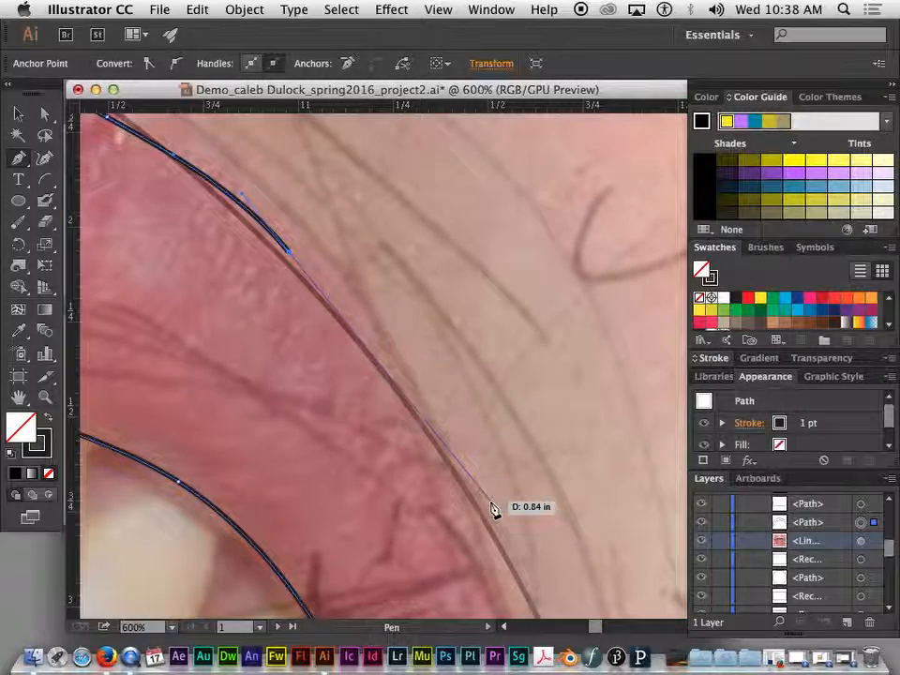
pyautogui.moveTo(477, 496); pyautogui.dragTo(309, 225)
pyautogui.click(307, 219)
pyautogui.click(439, 474)
# Step: Curve the final segment, place the bottom-right corner anchor, and close the path at the inner curve's endpoint
pyautogui.moveTo(447, 498); pyautogui.dragTo(395, 185)
pyautogui.moveTo(452, 414); pyautogui.dragTo(453, 422)
pyautogui.moveTo(448, 496); pyautogui.dragTo(369, 218)
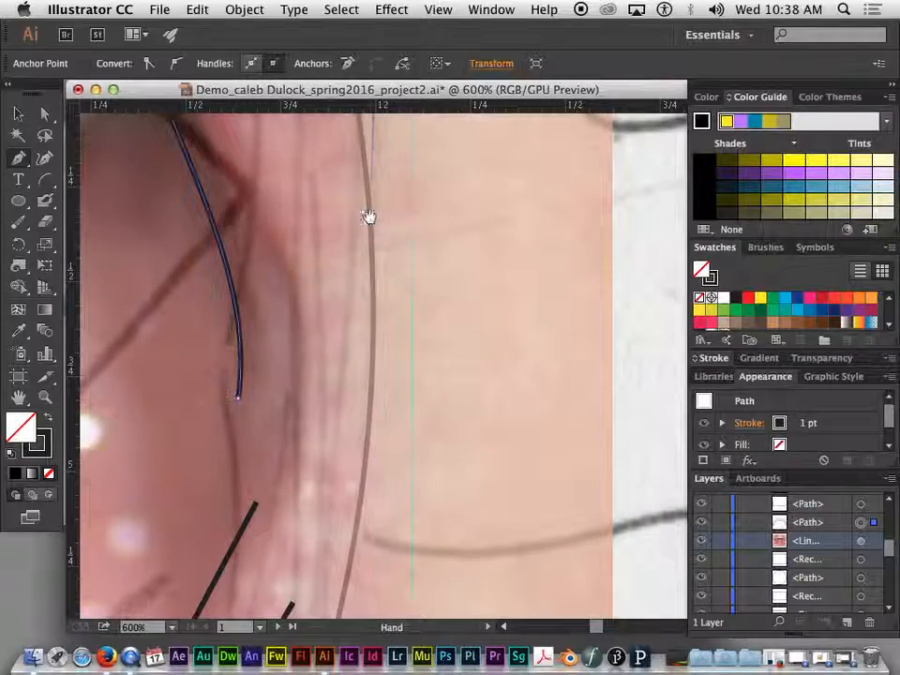
pyautogui.moveTo(373, 399); pyautogui.dragTo(239, 402)
pyautogui.click(239, 400)
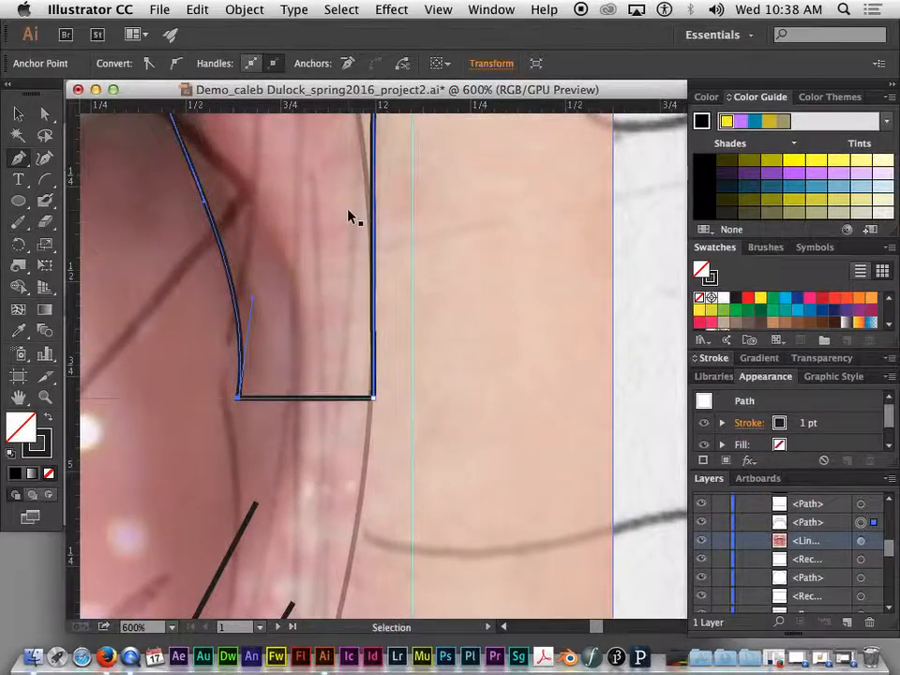
pyautogui.press('super+minus')
pyautogui.press('super+minus')
pyautogui.press('super+minus')
pyautogui.press('super+minus')
pyautogui.press('super+minus')
pyautogui.moveTo(220, 245); pyautogui.dragTo(485, 307)
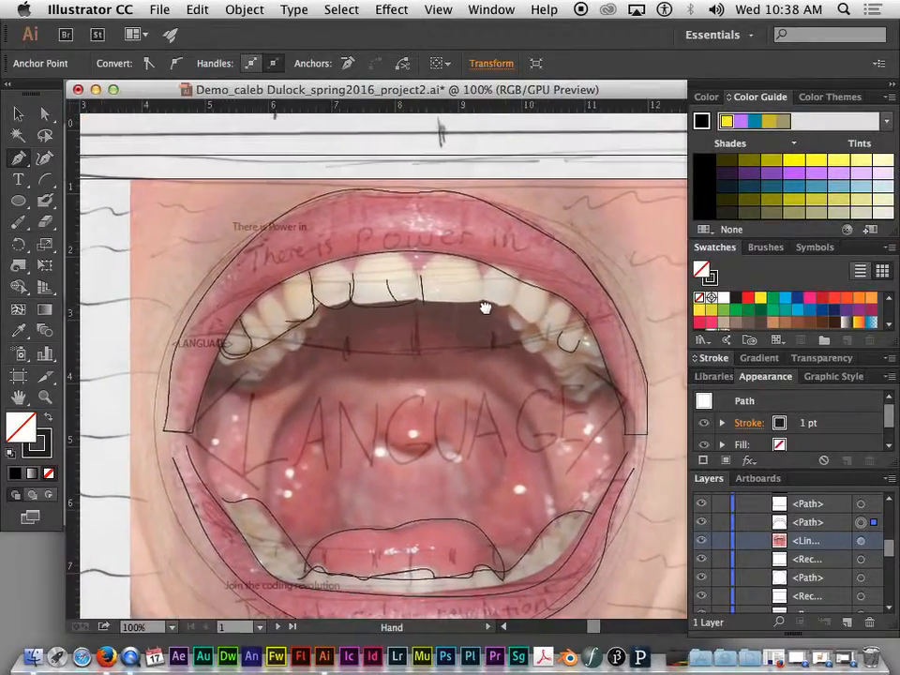
# Step: Reselect the upper lip outline and set its fill to the red swatch in the Control bar
pyautogui.moveTo(597, 278); pyautogui.dragTo(575, 237)
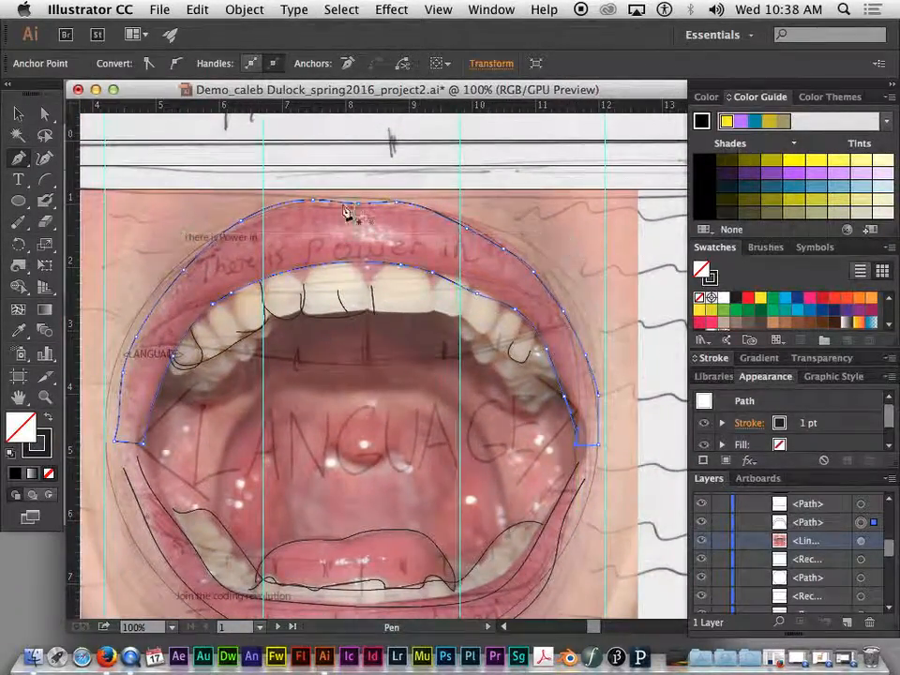
pyautogui.click(18, 113)
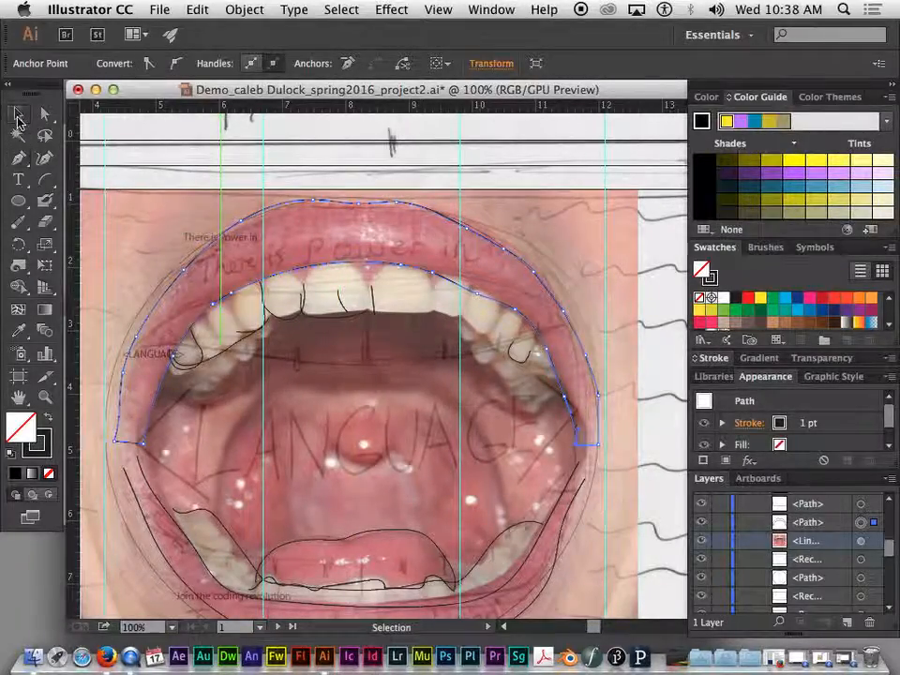
pyautogui.click(249, 226)
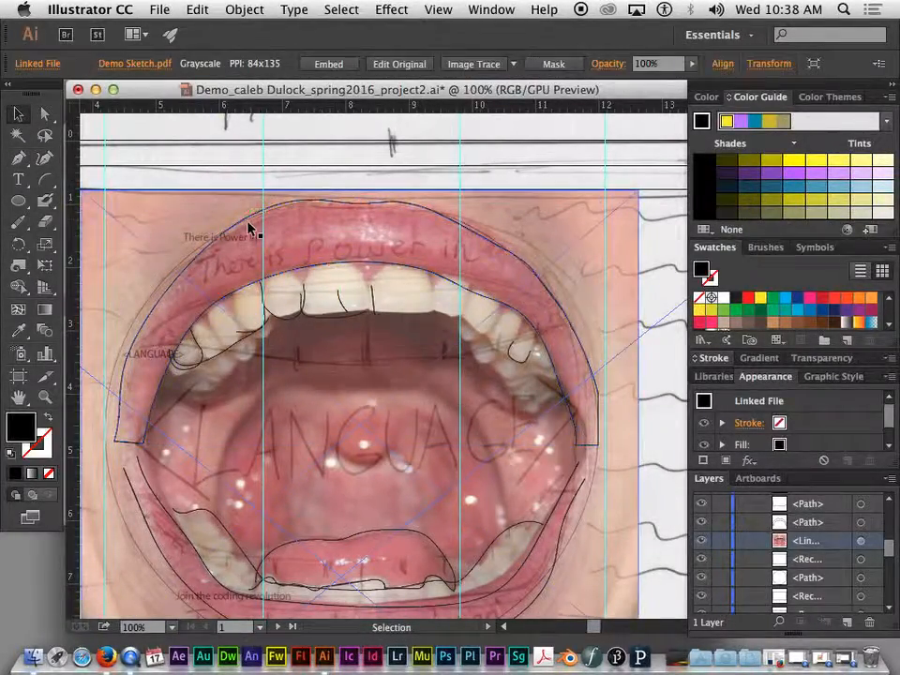
pyautogui.click(248, 216)
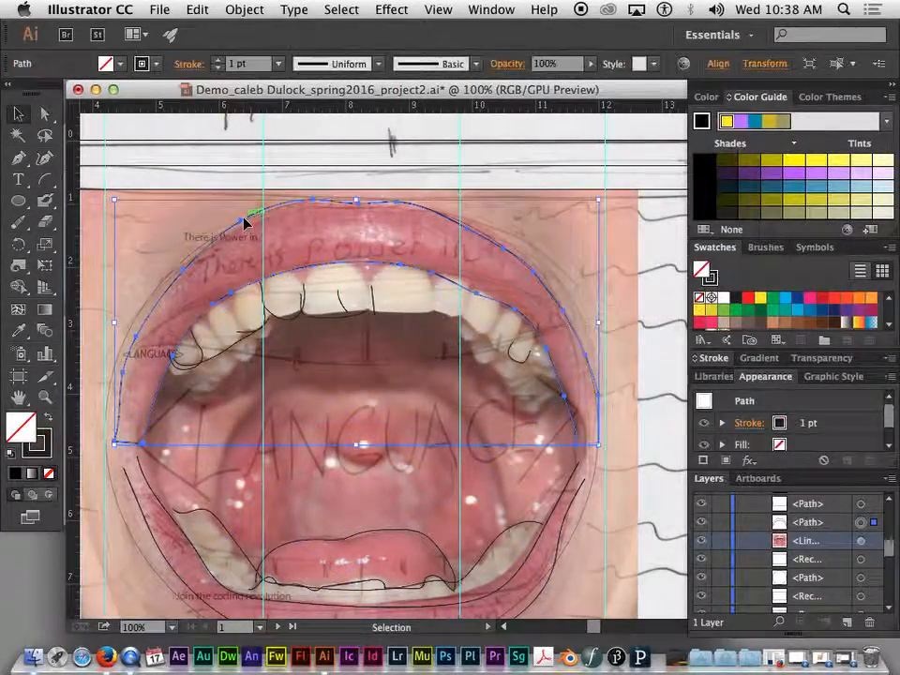
pyautogui.click(121, 65)
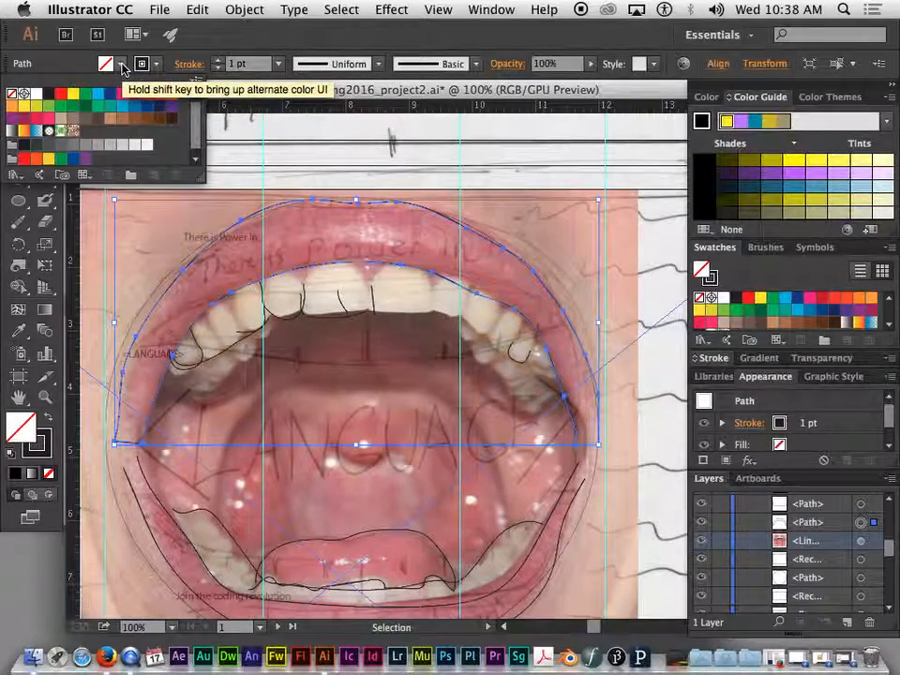
pyautogui.click(61, 94)
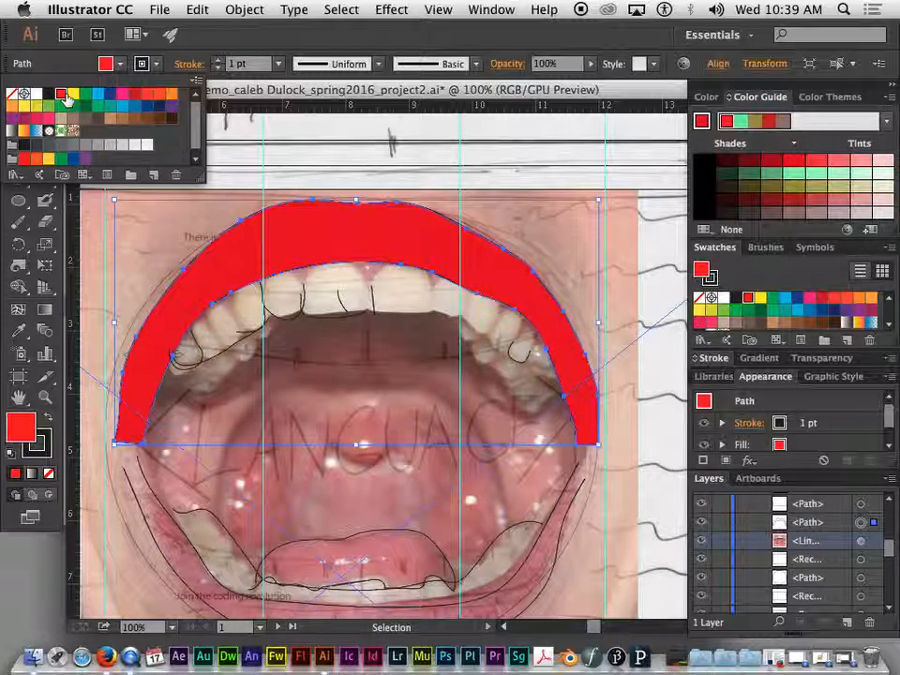
pyautogui.click(172, 94)
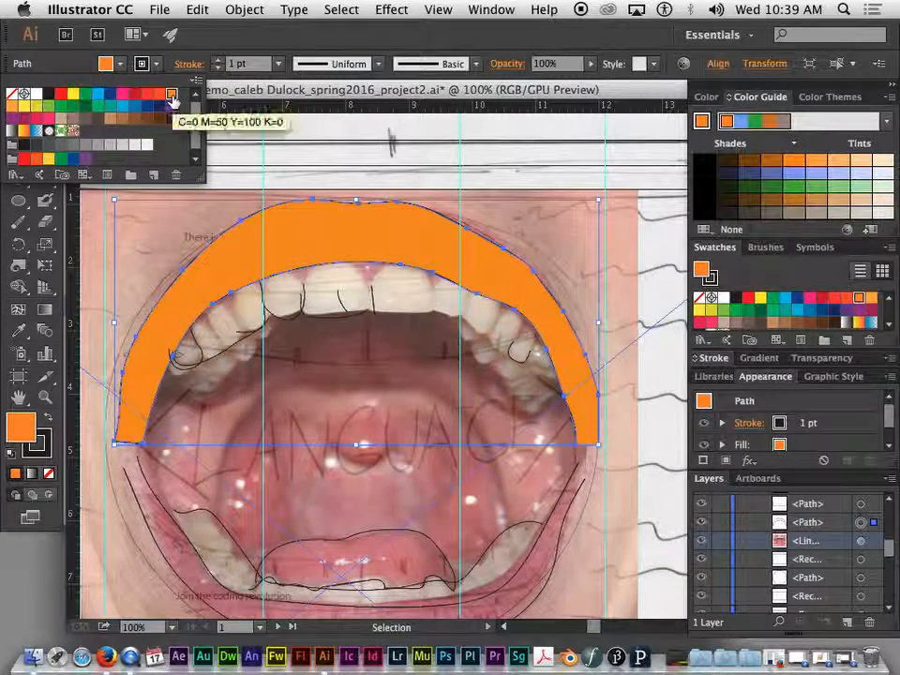
pyautogui.click(120, 94)
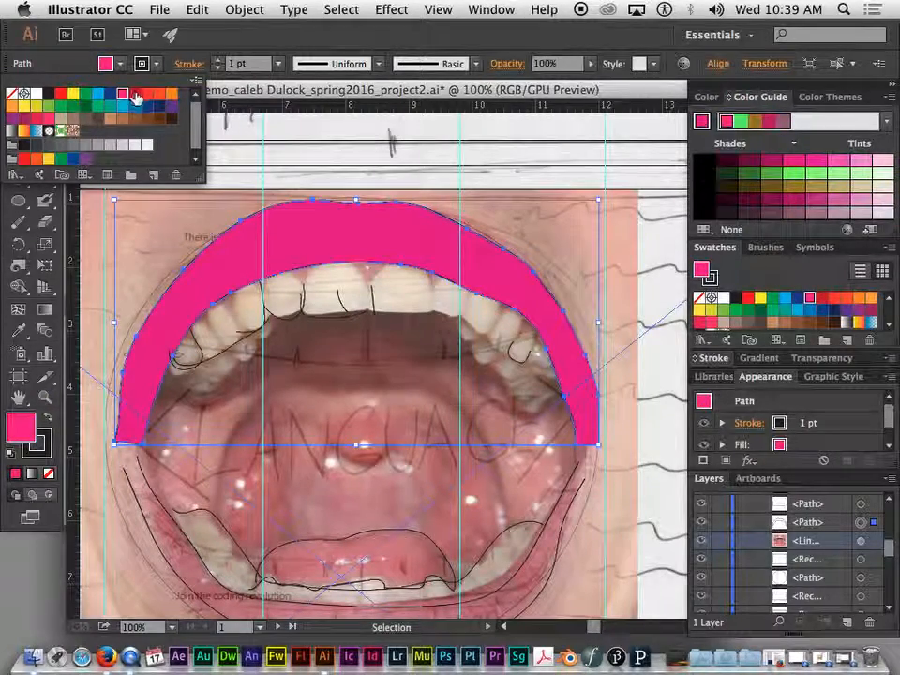
pyautogui.click(135, 94)
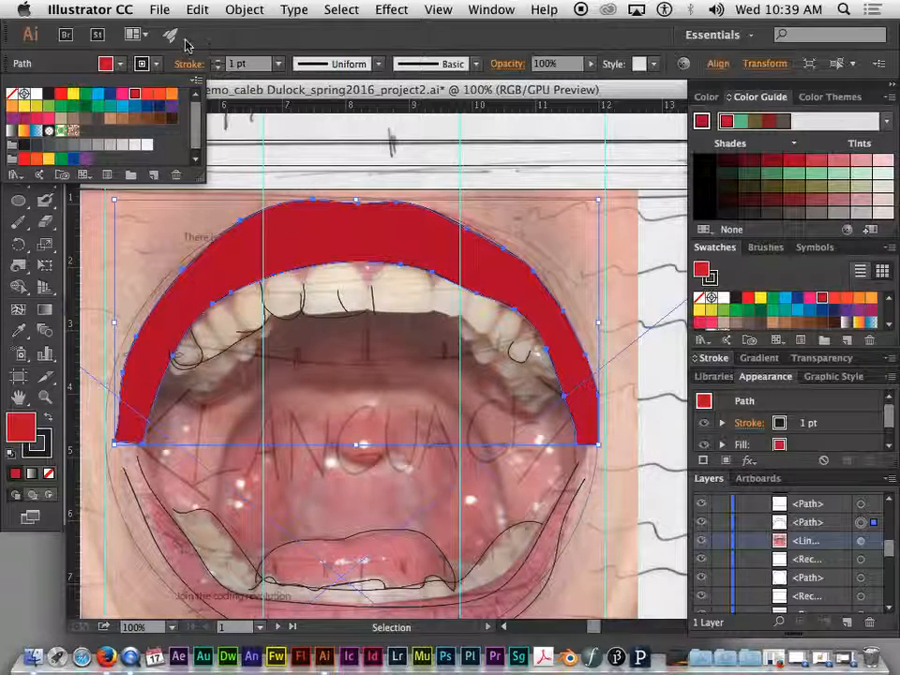
pyautogui.click(121, 65)
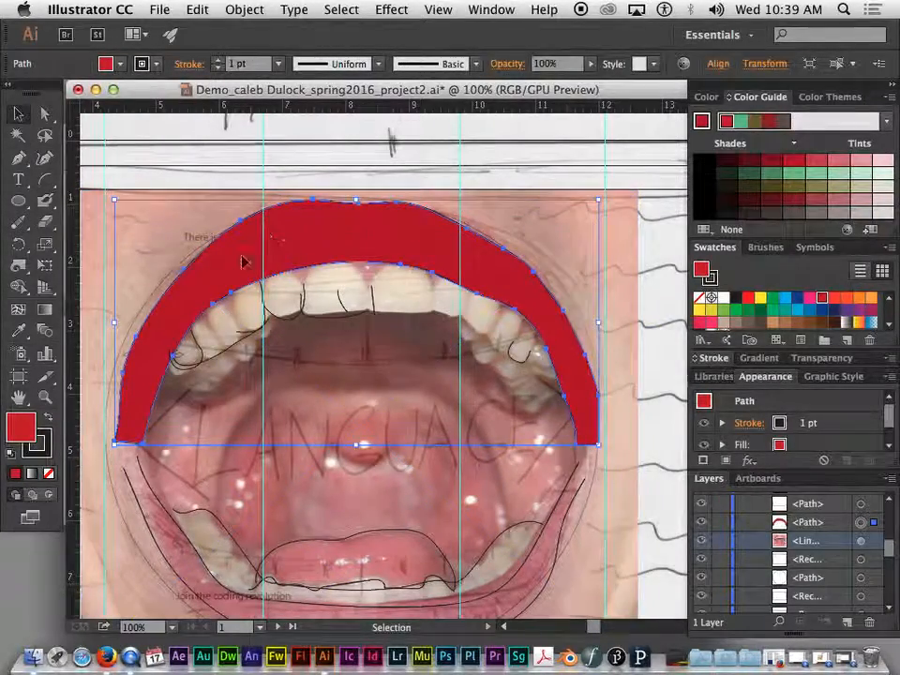
pyautogui.click(299, 316)
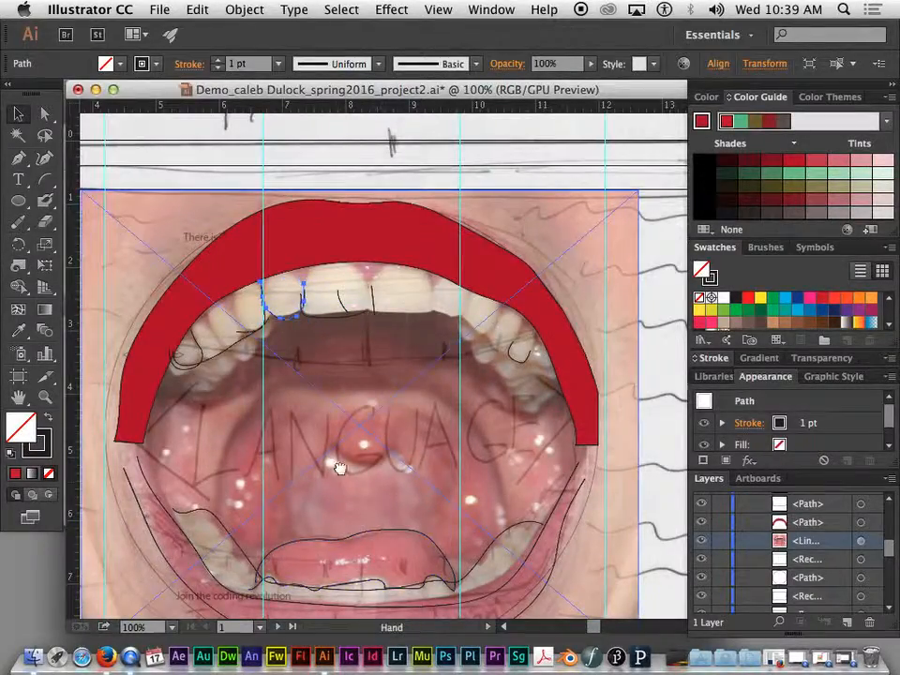
pyautogui.moveTo(336, 478); pyautogui.dragTo(360, 408)
pyautogui.press('super+equal')
pyautogui.scroll(-10, 359, 414)
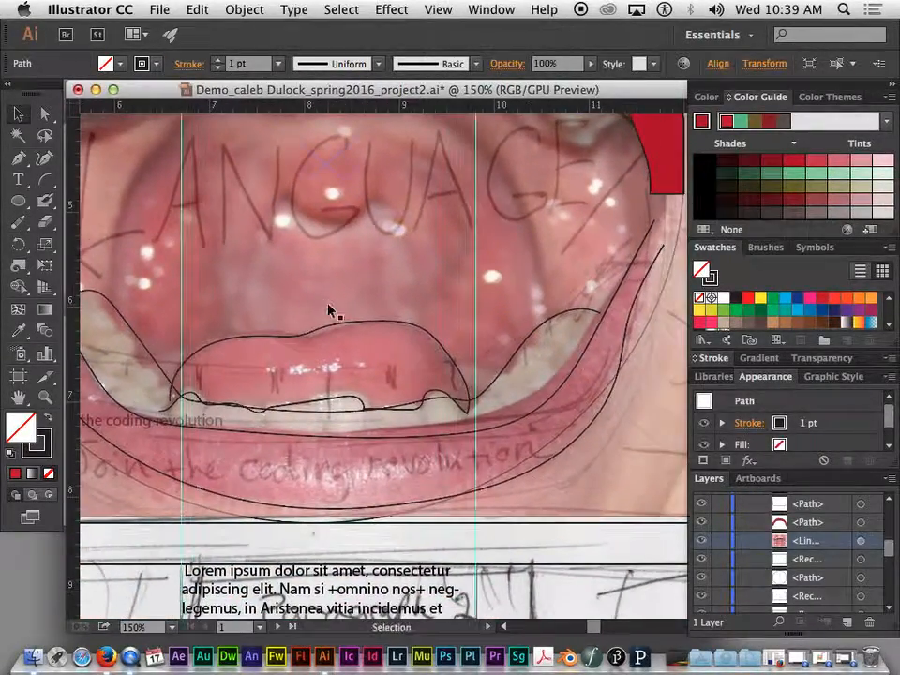
pyautogui.press('super+minus')
pyautogui.click(559, 308)
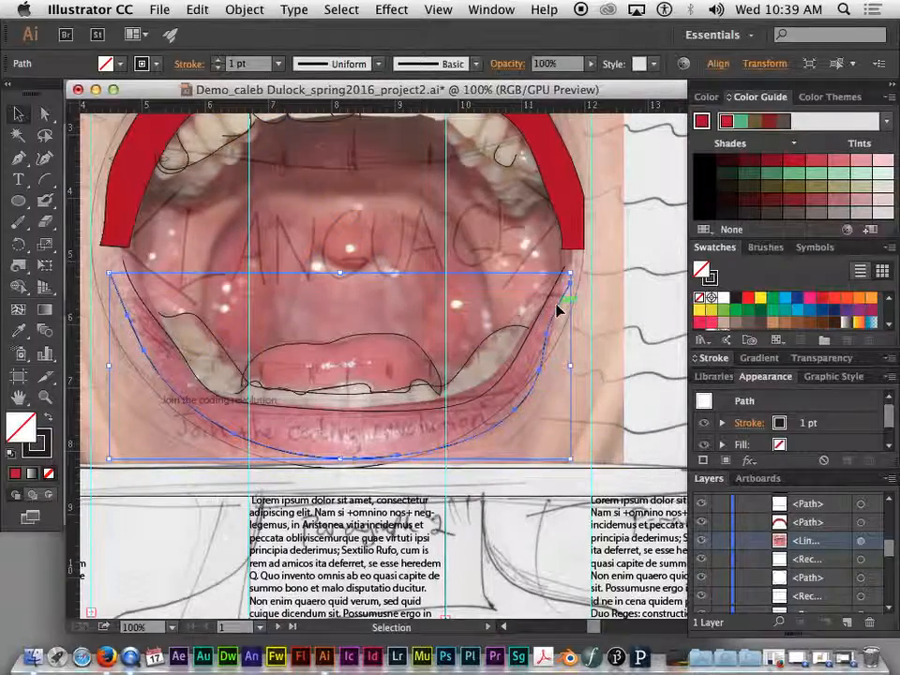
pyautogui.click(106, 64)
pyautogui.click(136, 97)
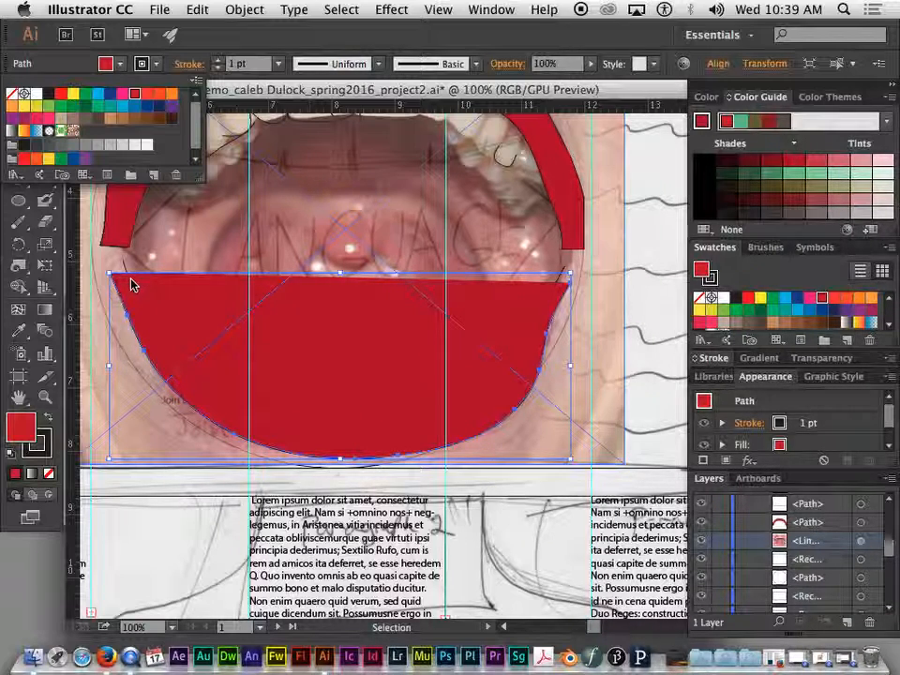
pyautogui.click(20, 95)
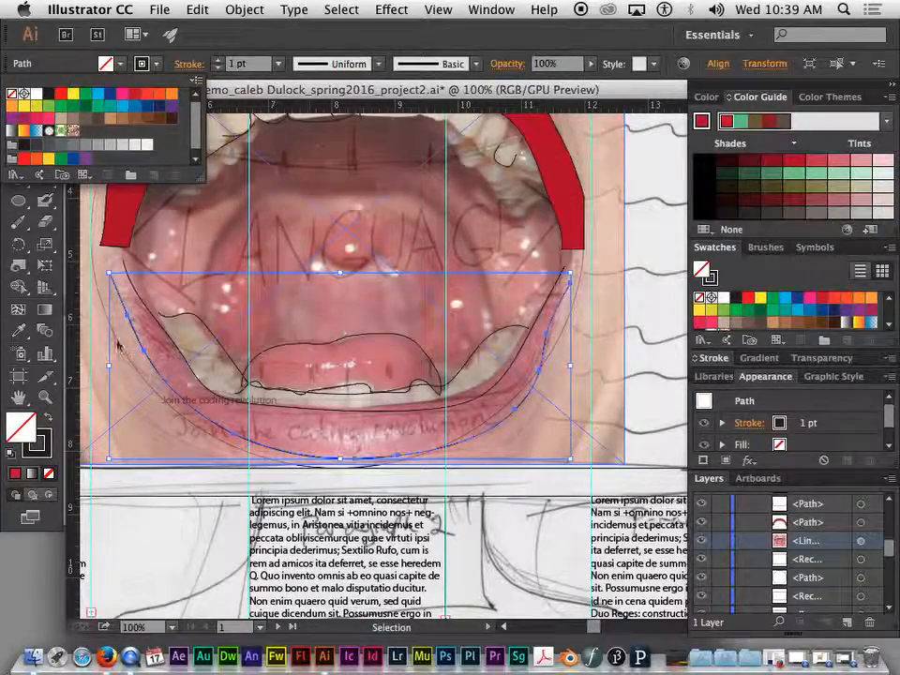
pyautogui.press('space')
pyautogui.moveTo(376, 159); pyautogui.dragTo(396, 287)
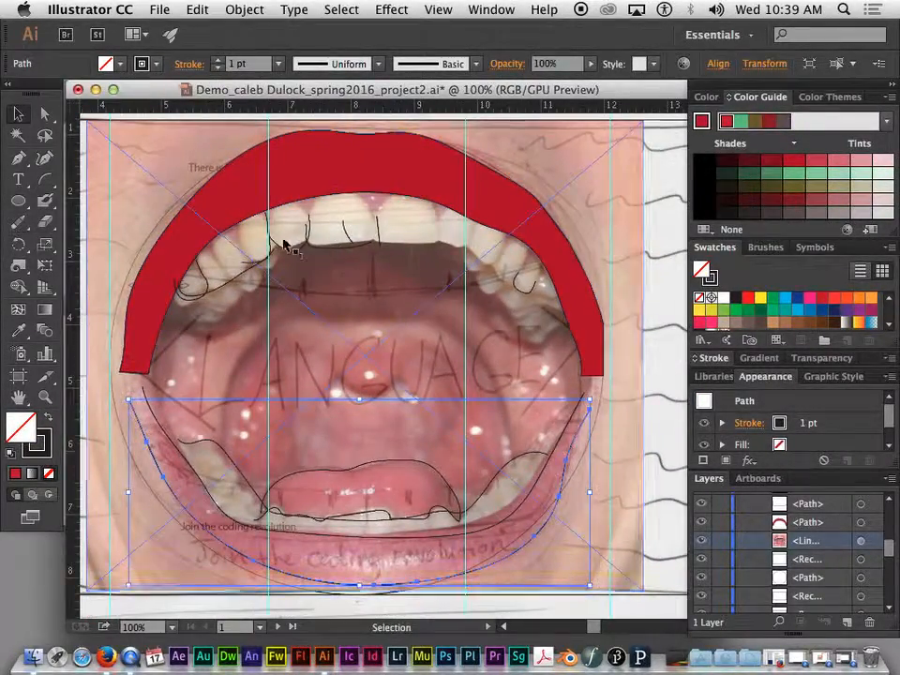
pyautogui.click(291, 251)
pyautogui.click(114, 64)
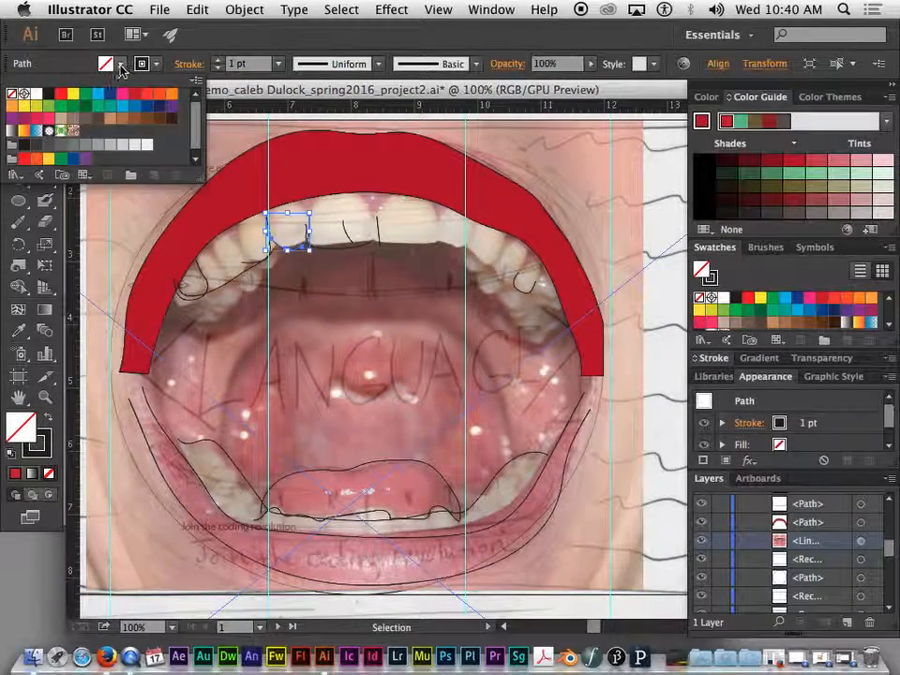
pyautogui.click(98, 95)
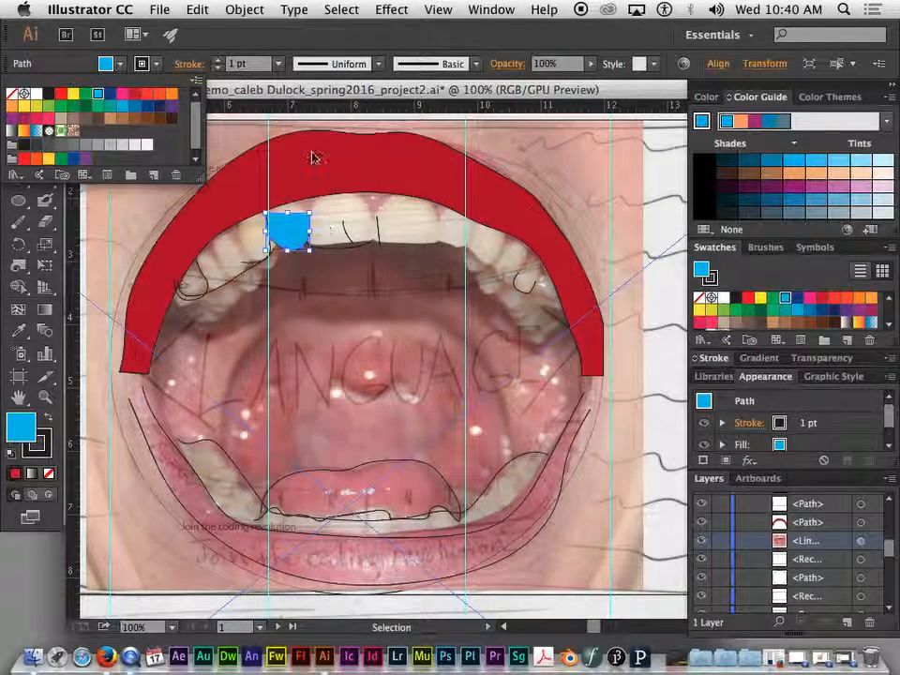
pyautogui.click(12, 94)
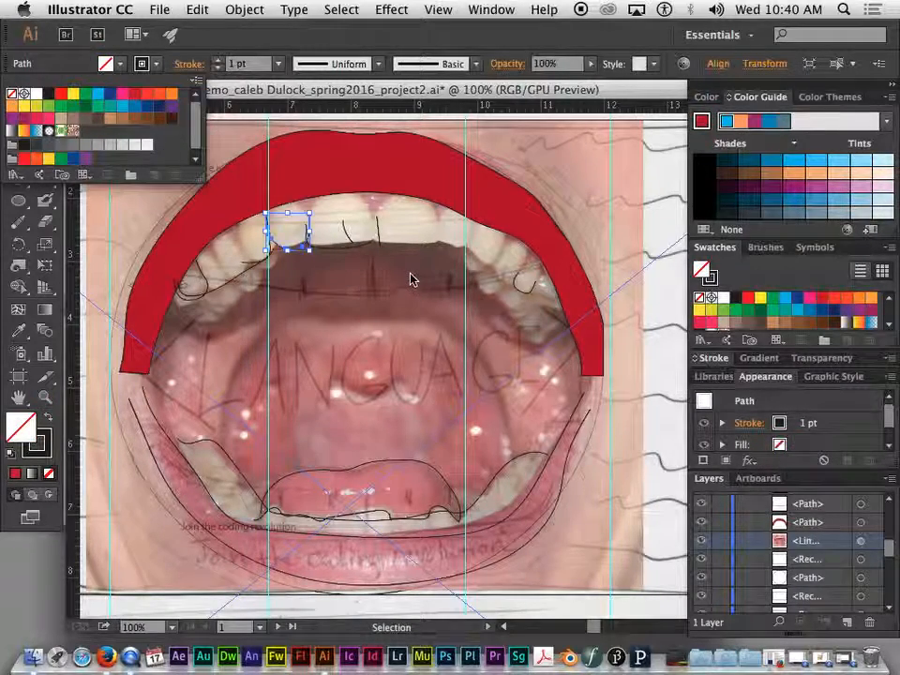
pyautogui.click(497, 237)
pyautogui.click(503, 215)
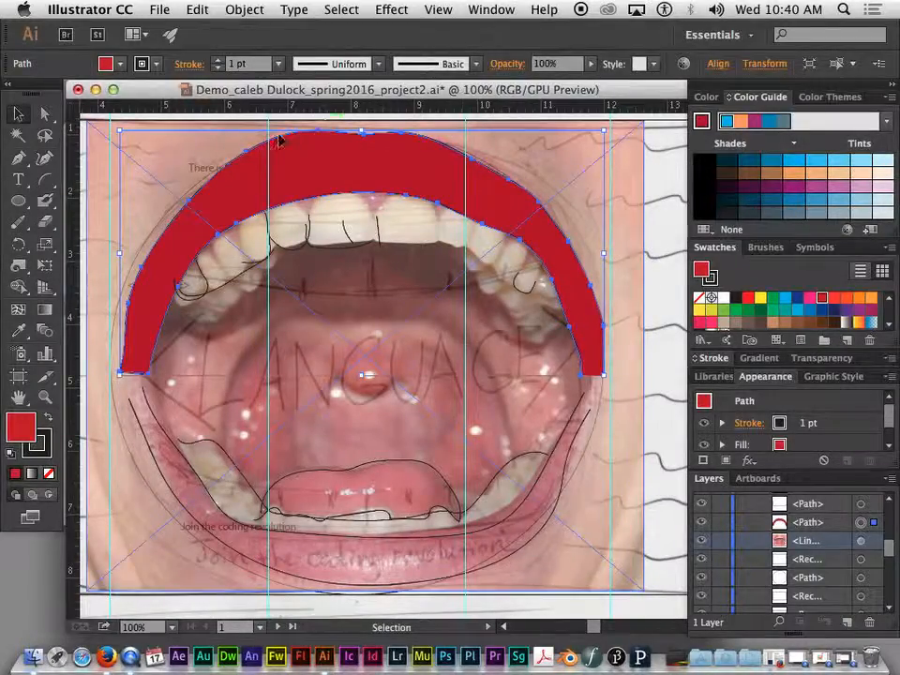
# Step: Set the red upper lip shape's stroke to None, then zoom out to view the poster
pyautogui.click(230, 167)
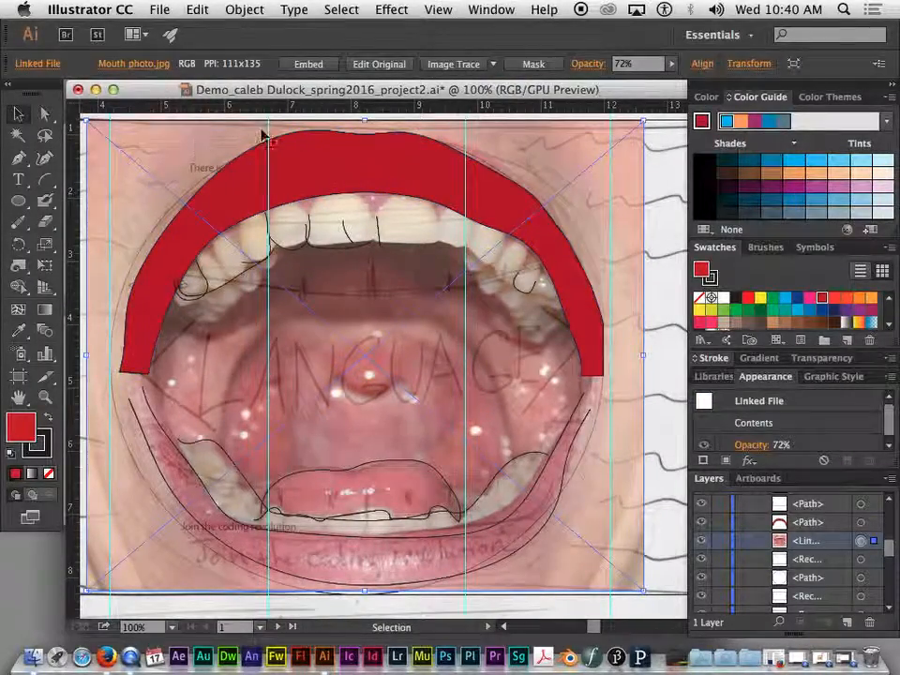
pyautogui.click(481, 225)
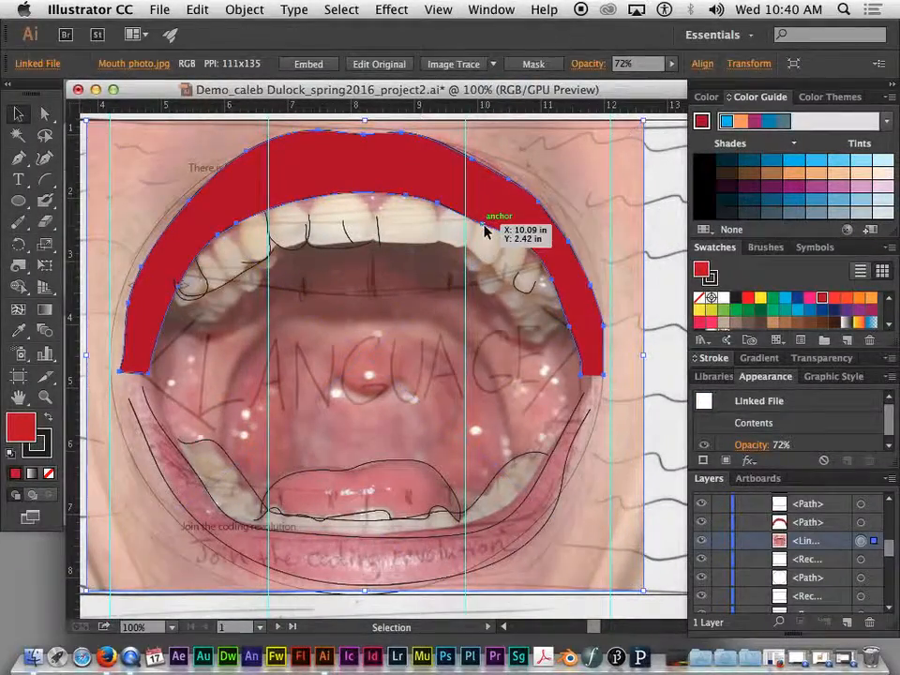
pyautogui.click(158, 72)
pyautogui.click(13, 83)
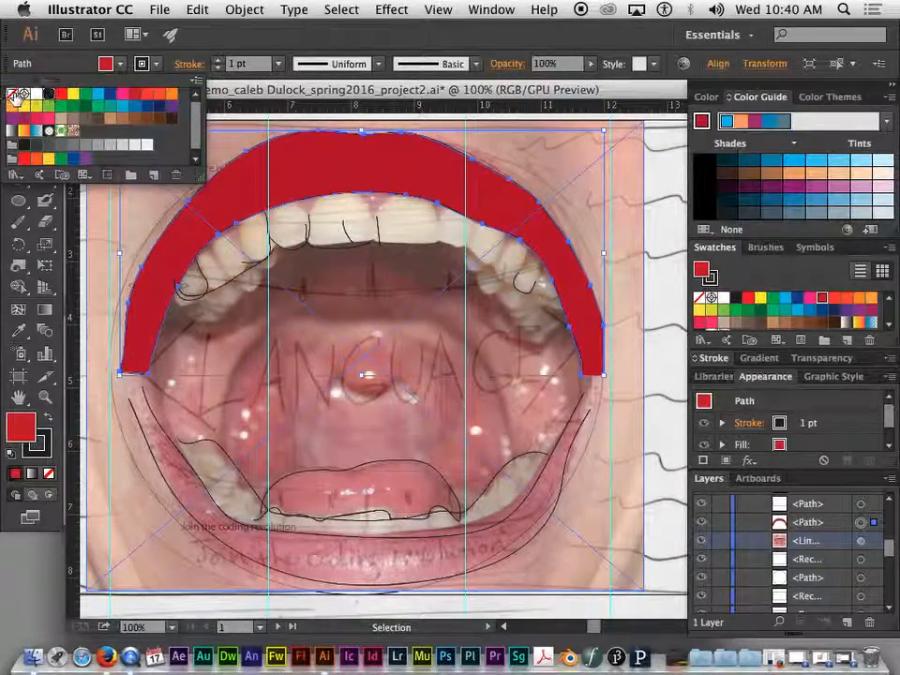
pyautogui.click(572, 188)
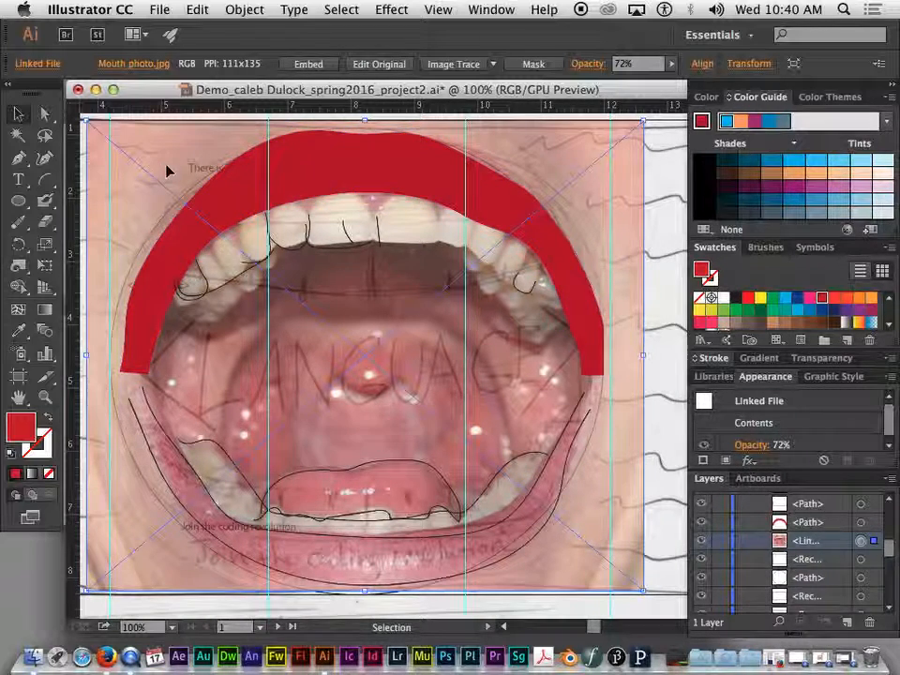
pyautogui.click(233, 166)
pyautogui.press('a')
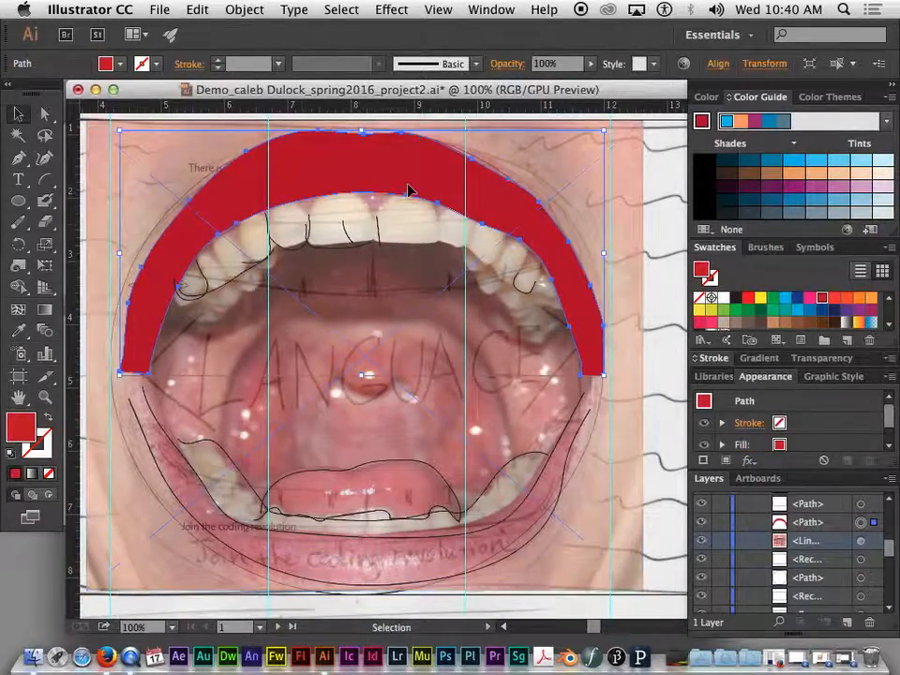
pyautogui.press('super+minus')
pyautogui.press('super+minus')
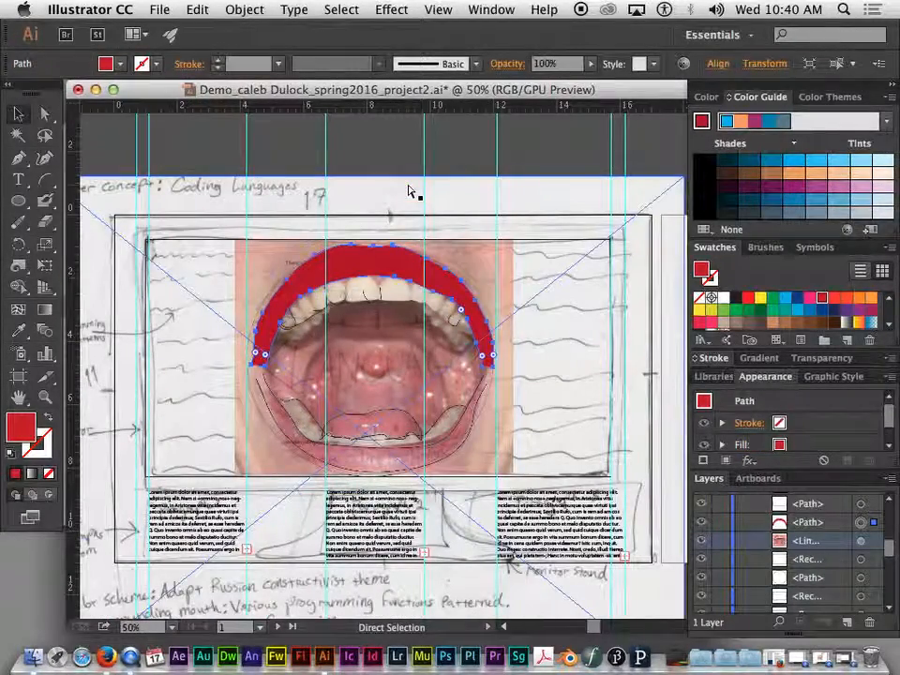
pyautogui.press('v')
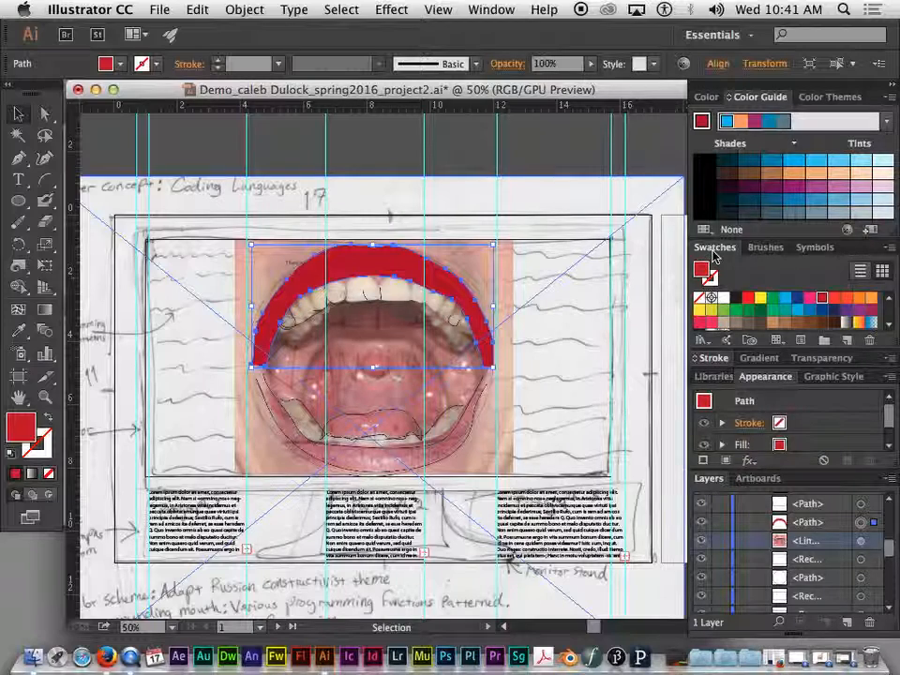
# Step: Load the Art History > Russian Poster Art swatch library, review it, then close its panel
pyautogui.click(703, 342)
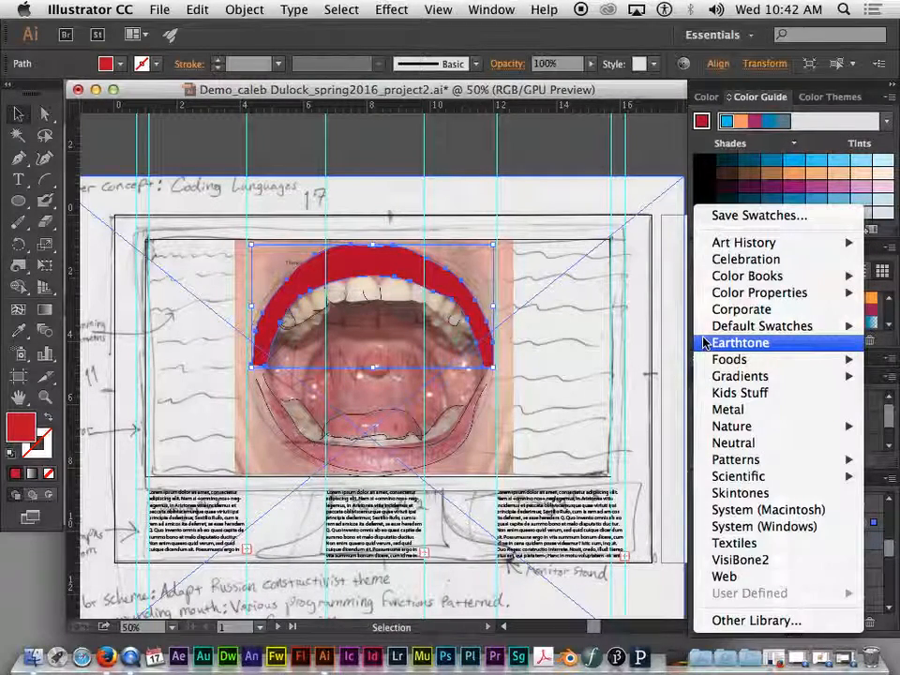
pyautogui.moveTo(741, 243)
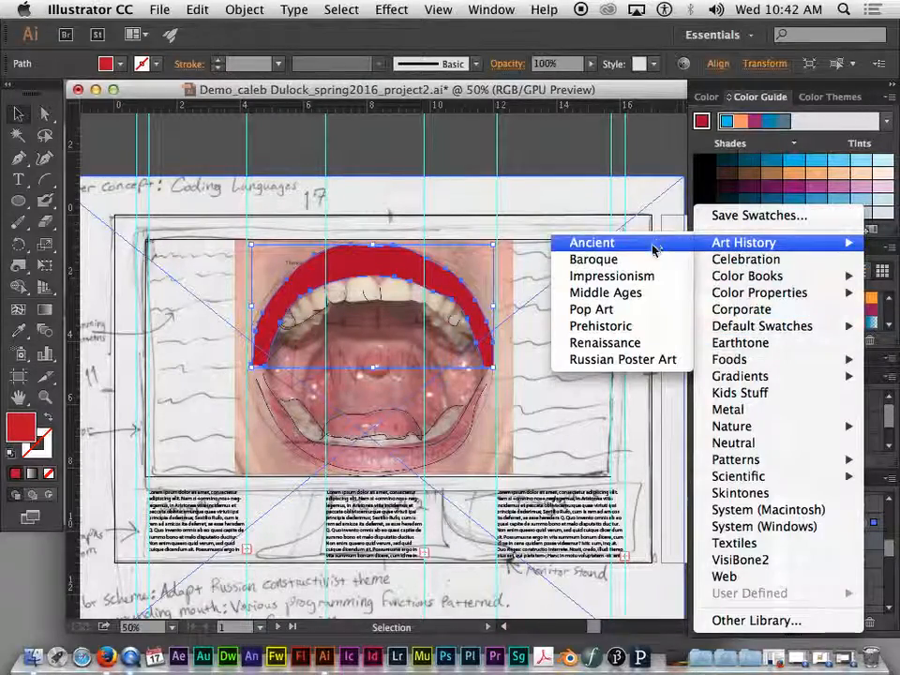
pyautogui.click(626, 362)
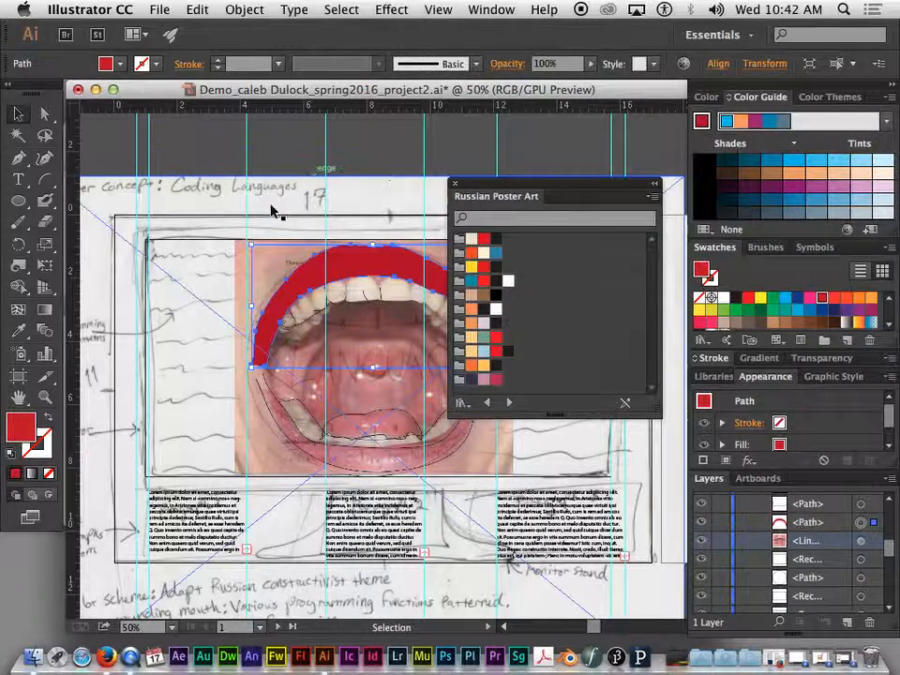
pyautogui.click(455, 182)
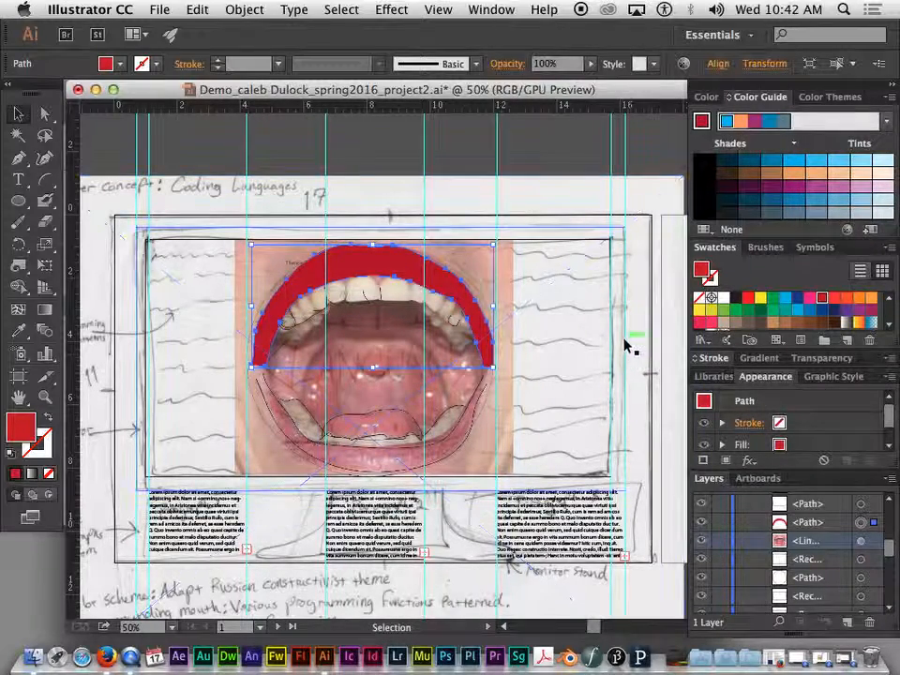
pyautogui.scroll(-3, 628, 345)
pyautogui.scroll(2, 629, 345)
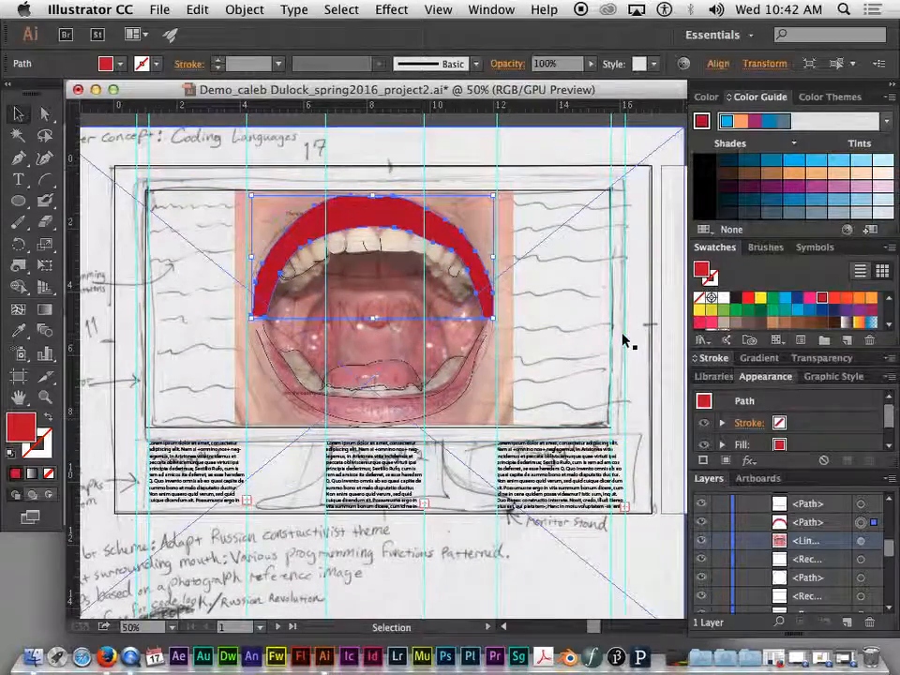